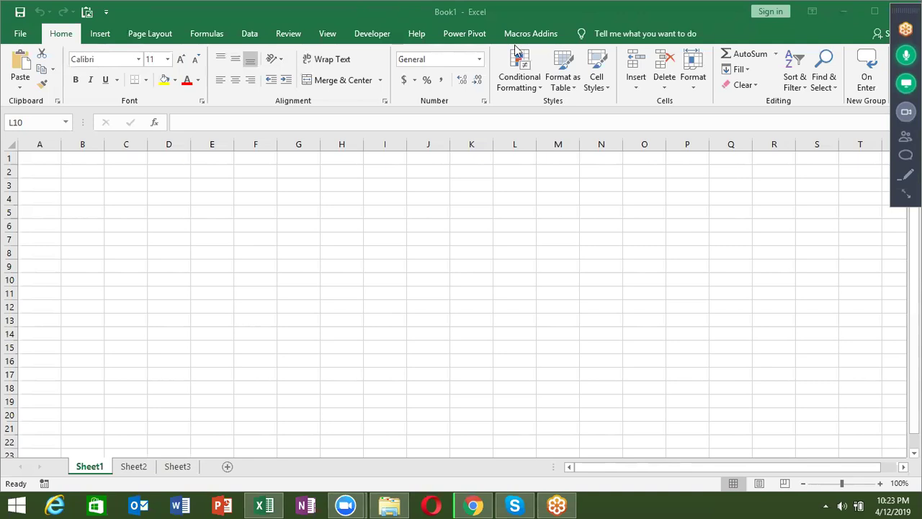
Open the CF workbook from the recent workbooks list.
left_click(22, 34)
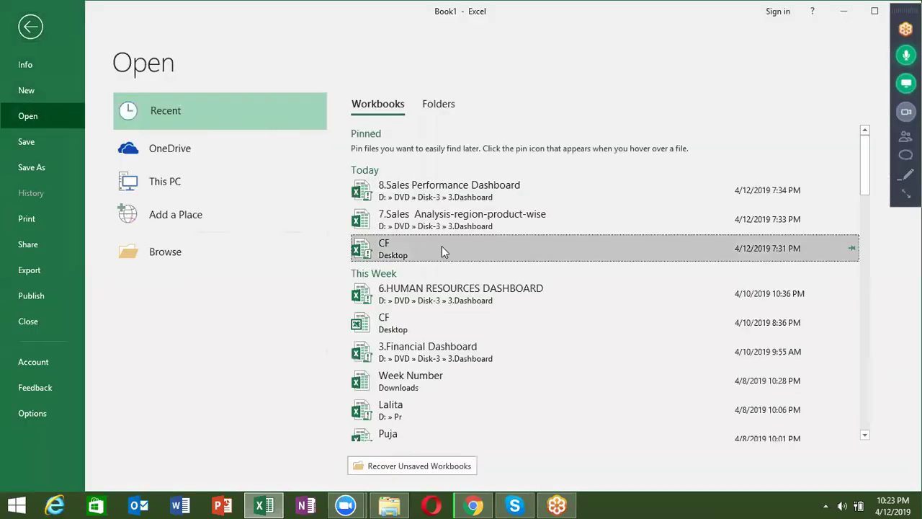
left_click(441, 246)
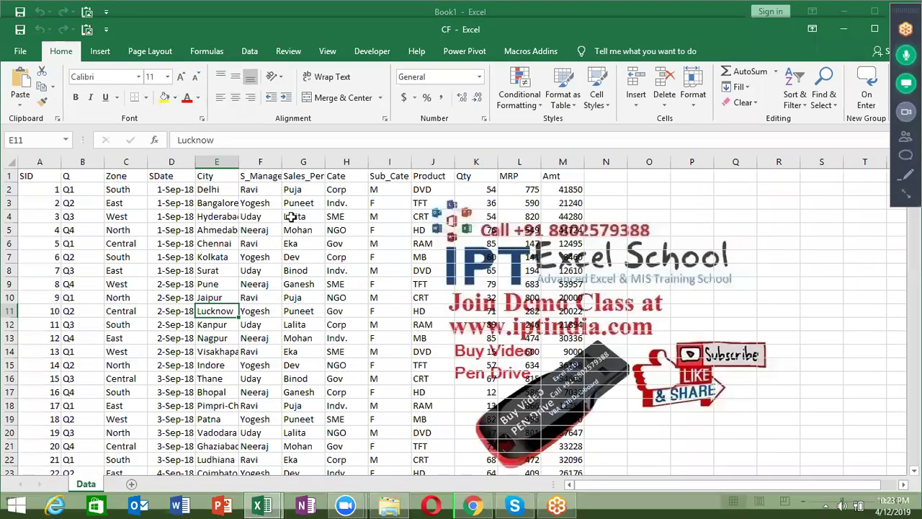
Copy Data columns J (Product) and L (MRP) together and paste them at A1 of a new sheet.
left_click(291, 216)
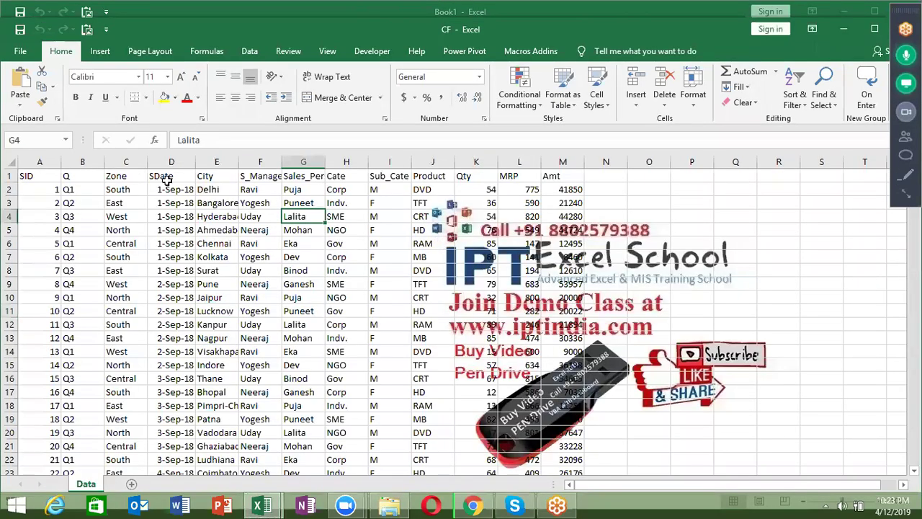
left_click(439, 162)
key("ctrl+c")
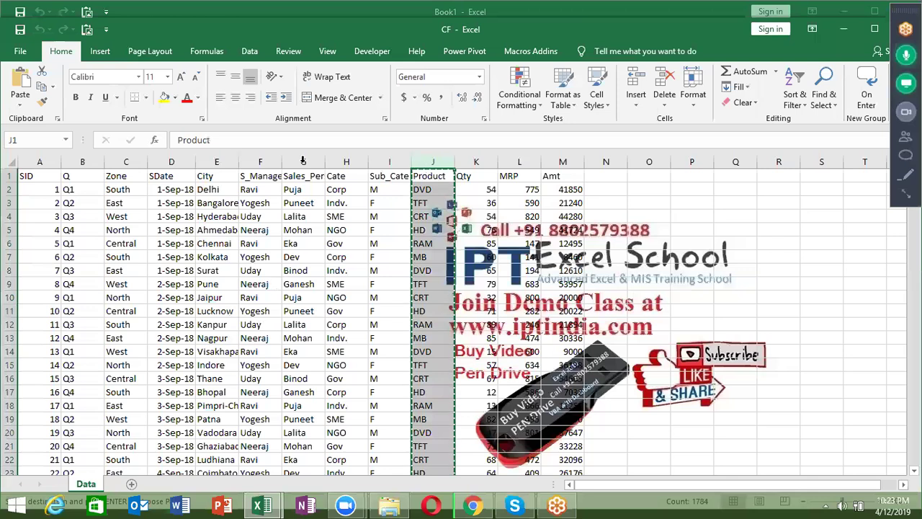
key("Escape")
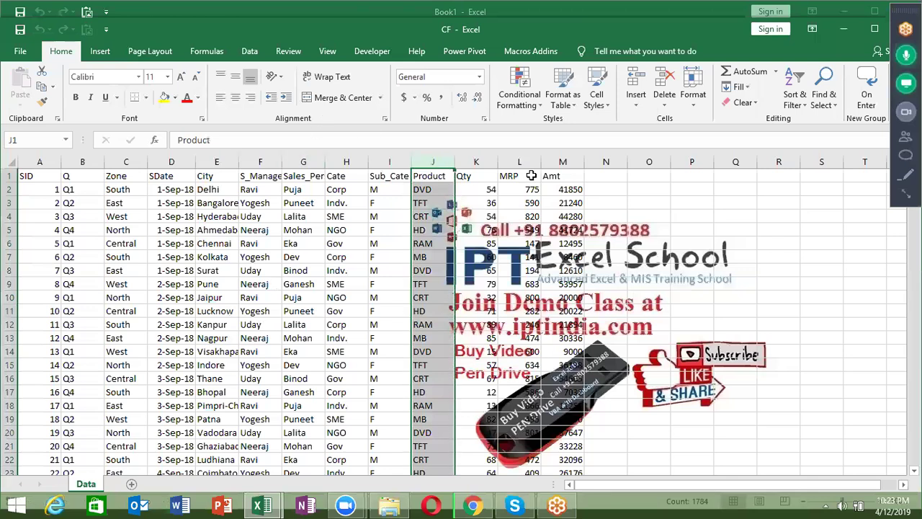
left_click(522, 162, "ctrl")
key("ctrl+c")
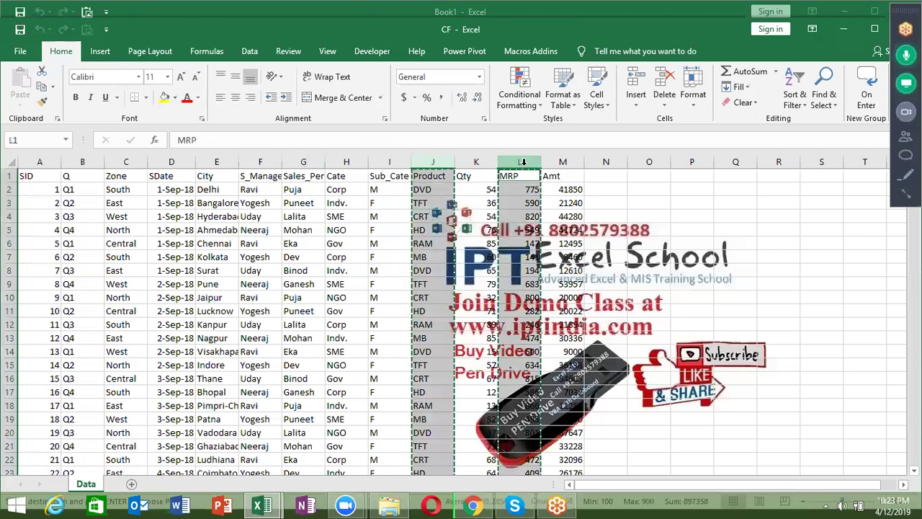
left_click(132, 483)
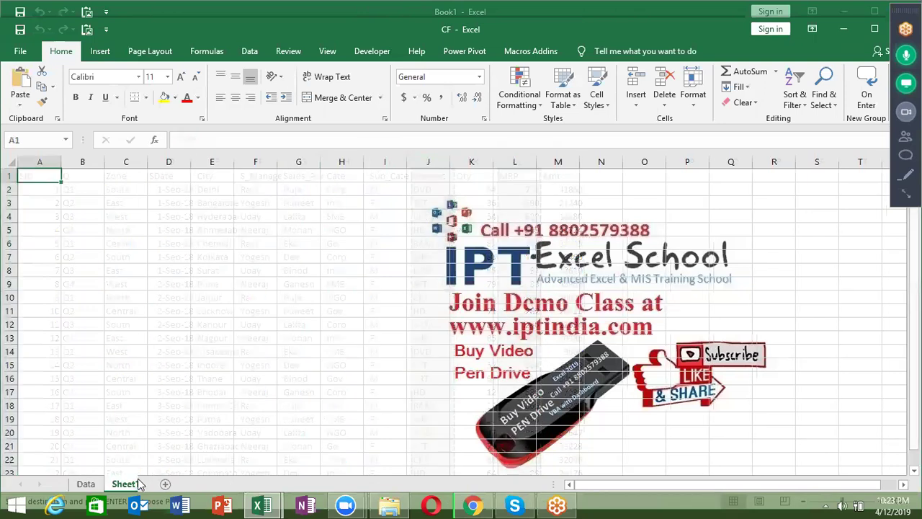
key("ctrl+v")
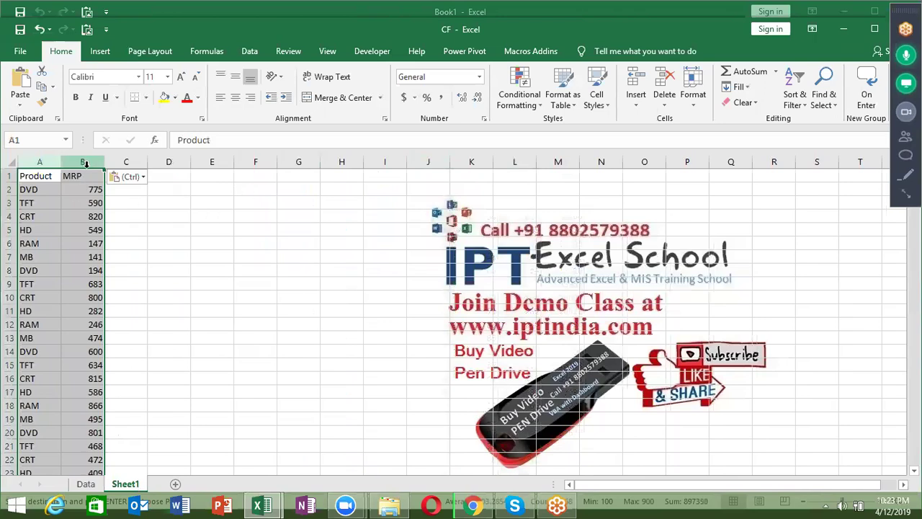
Run Remove Duplicates on the Product column expanded to include MRP.
left_click(85, 165)
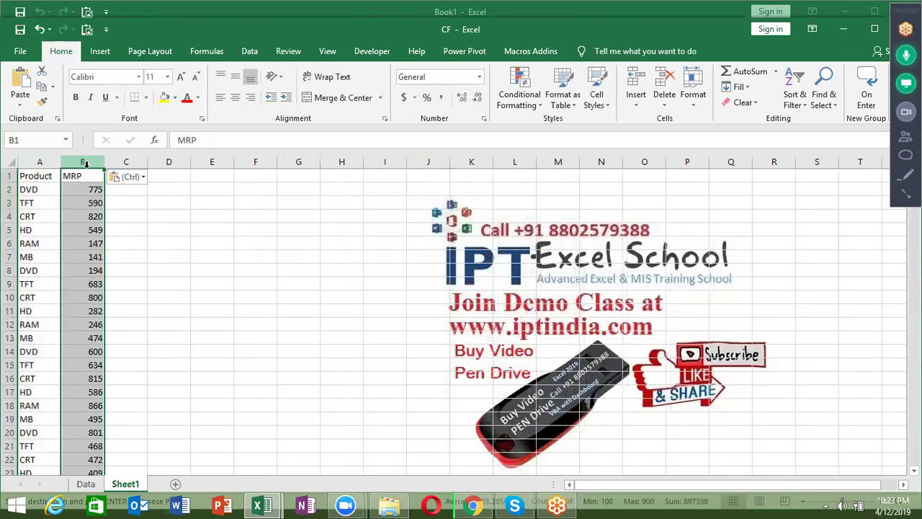
left_click(48, 163)
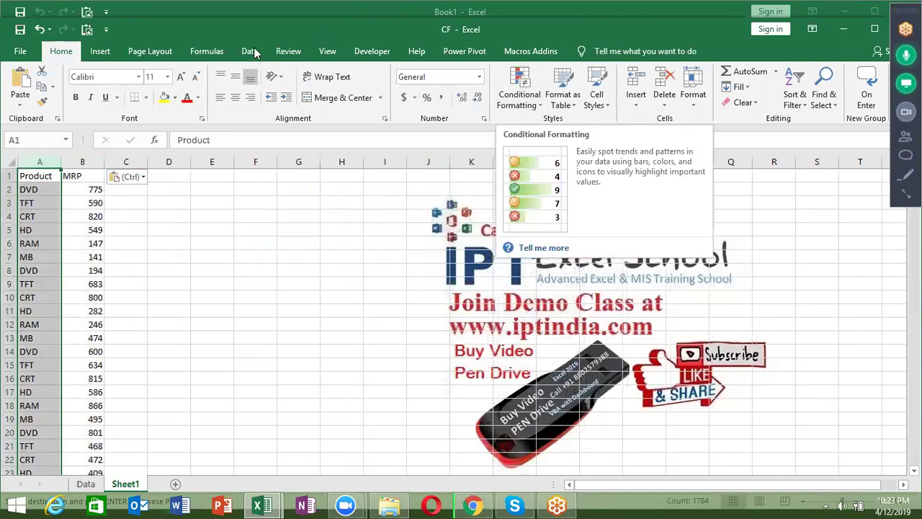
key("alt+a")
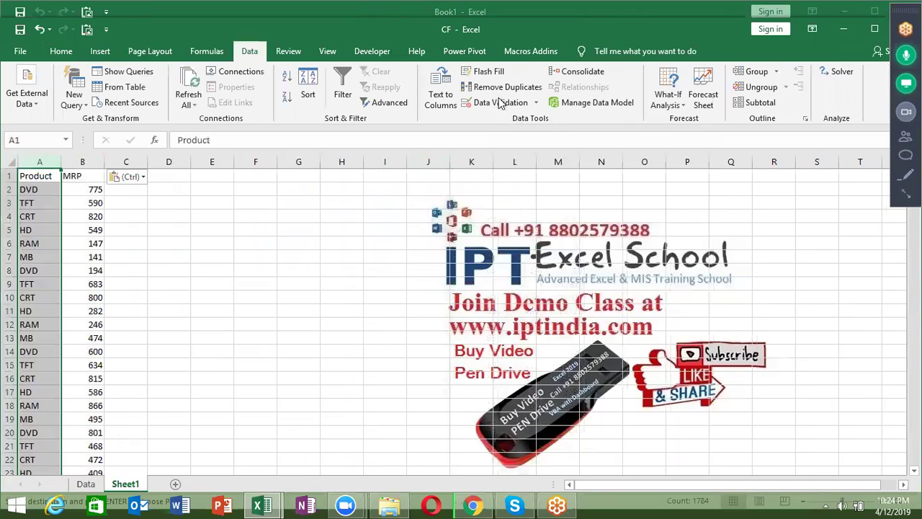
left_click(508, 105)
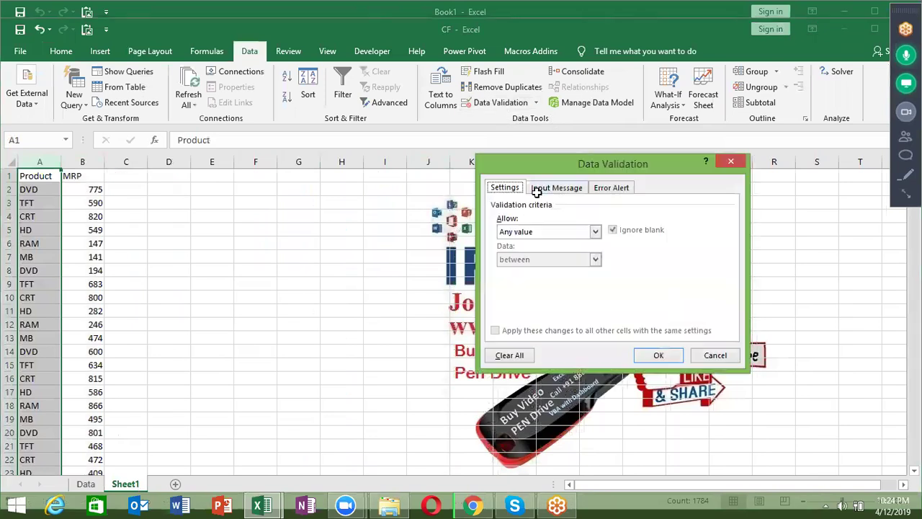
key("Escape")
left_click(514, 89)
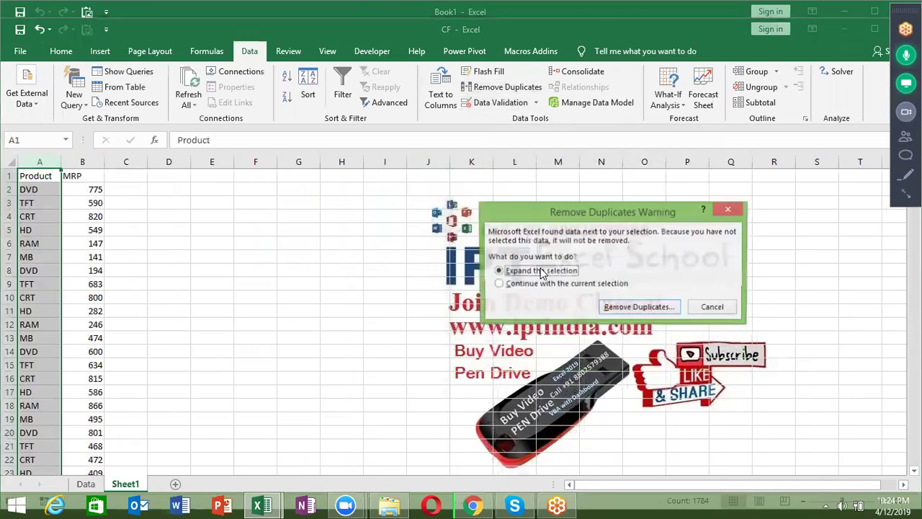
left_click(634, 310)
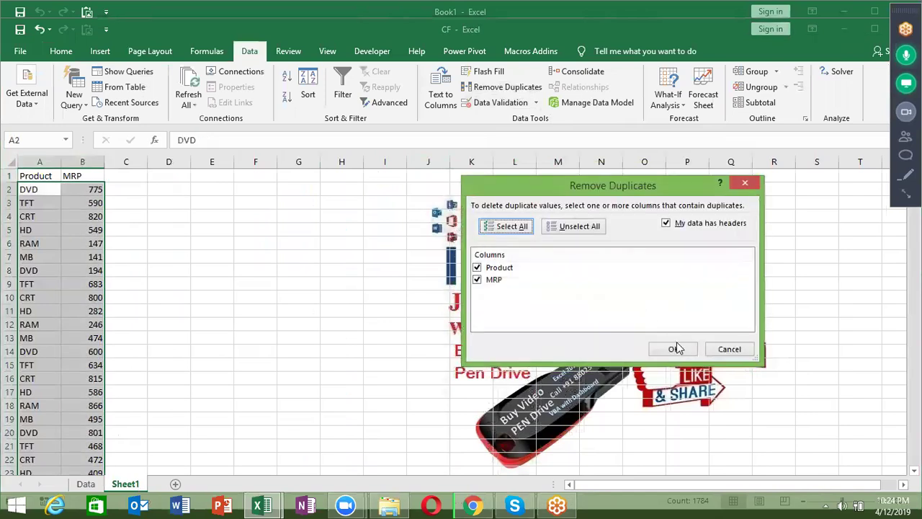
left_click(675, 349)
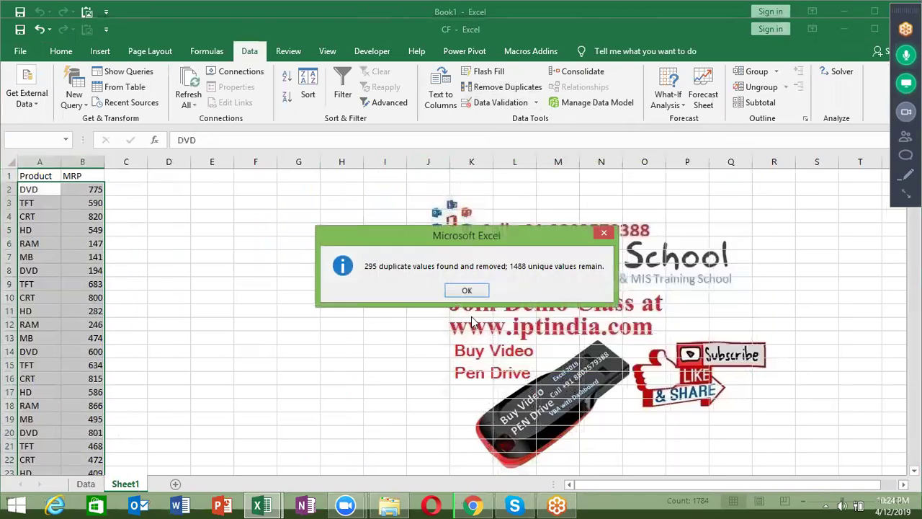
left_click(467, 291)
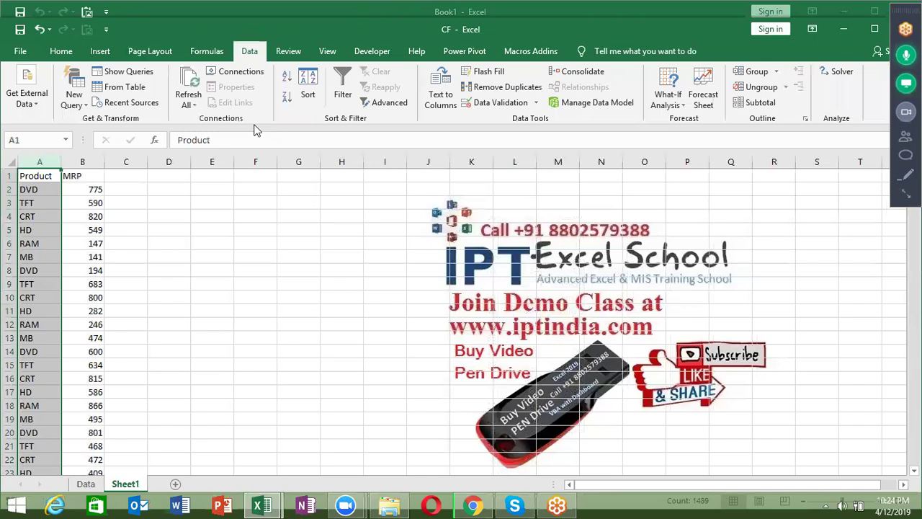
Run Remove Duplicates again on the Product column only, leaving the unique product names.
left_click(505, 87)
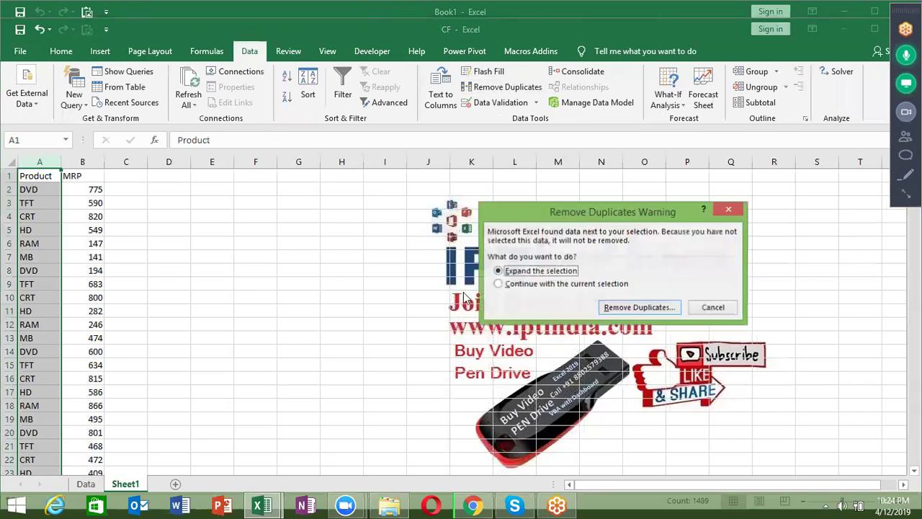
left_click(546, 284)
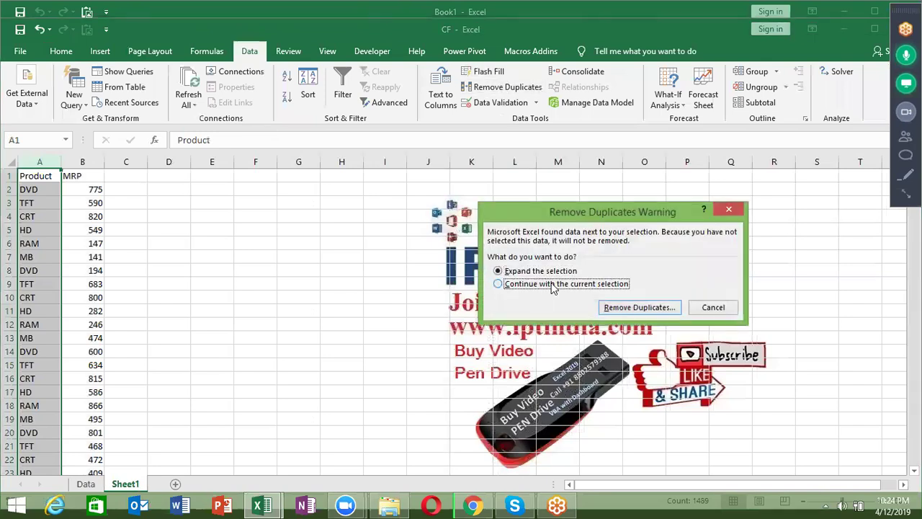
left_click(624, 310)
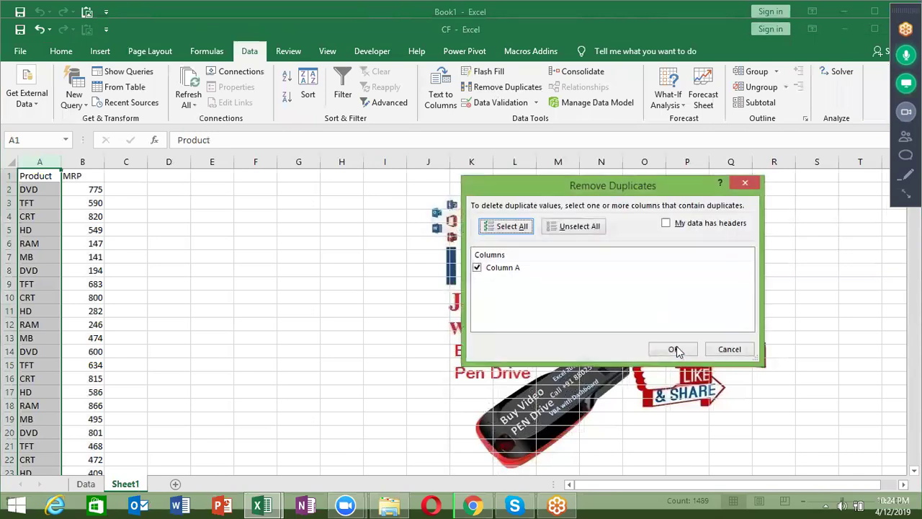
left_click(677, 349)
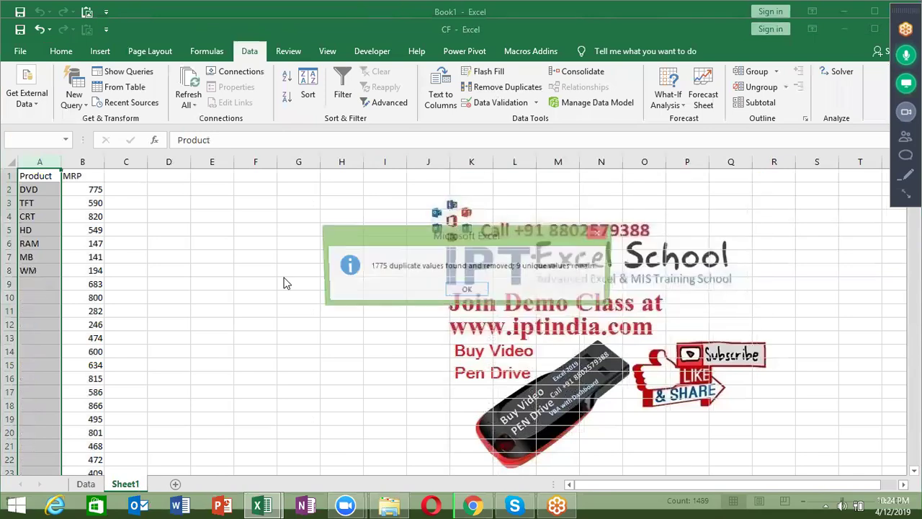
left_click(467, 291)
Clear the leftover MRP values from B9 down to the end of the column.
left_click(90, 283)
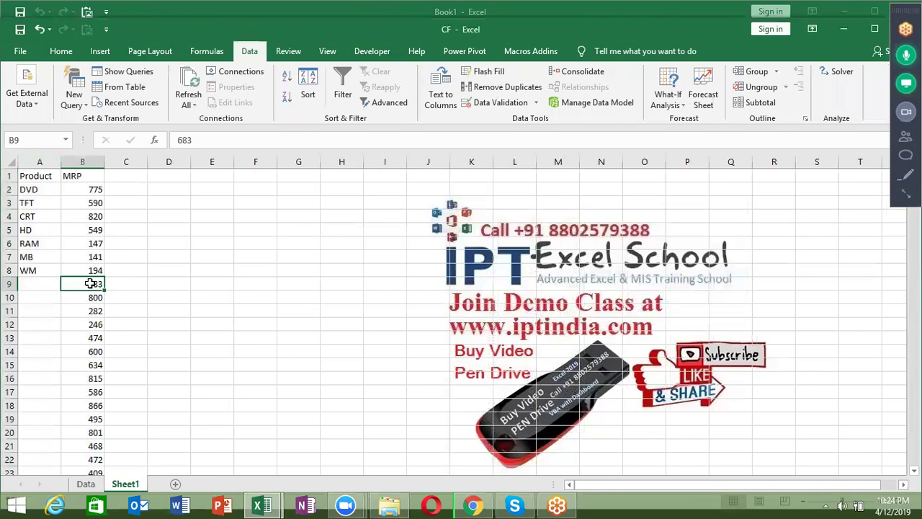
key("ctrl+shift+Down")
key("Delete")
key("ctrl+Up")
key("ctrl+Up")
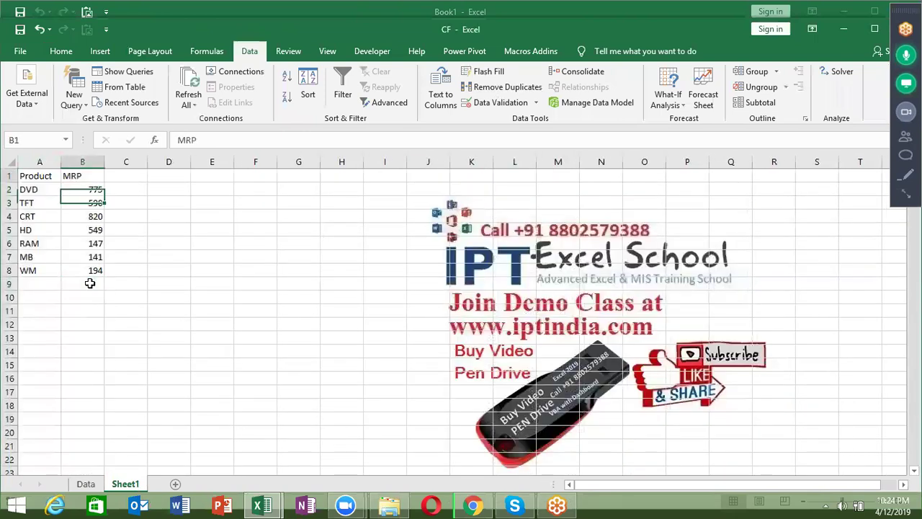
key("Left")
Insert a blank column A before Product and give it the header PID.
key("ctrl+space")
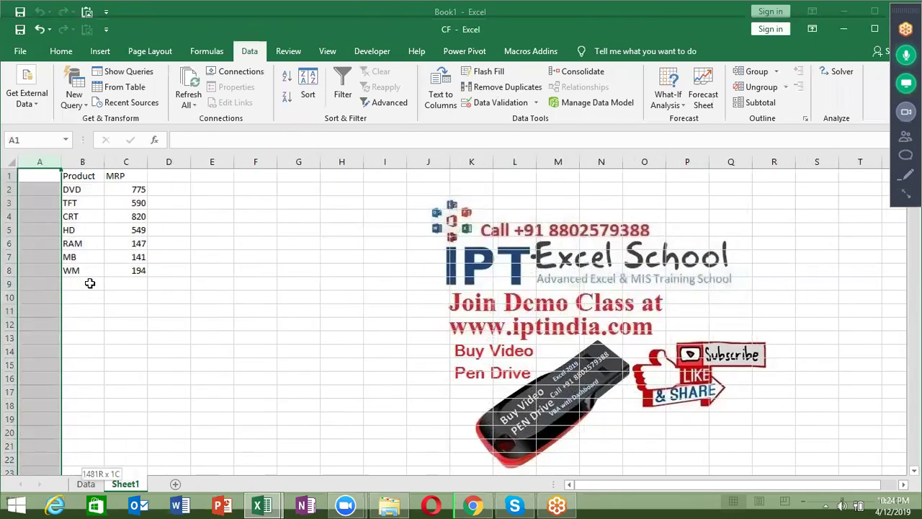
key("ctrl+shift+Down")
key("ctrl+Home")
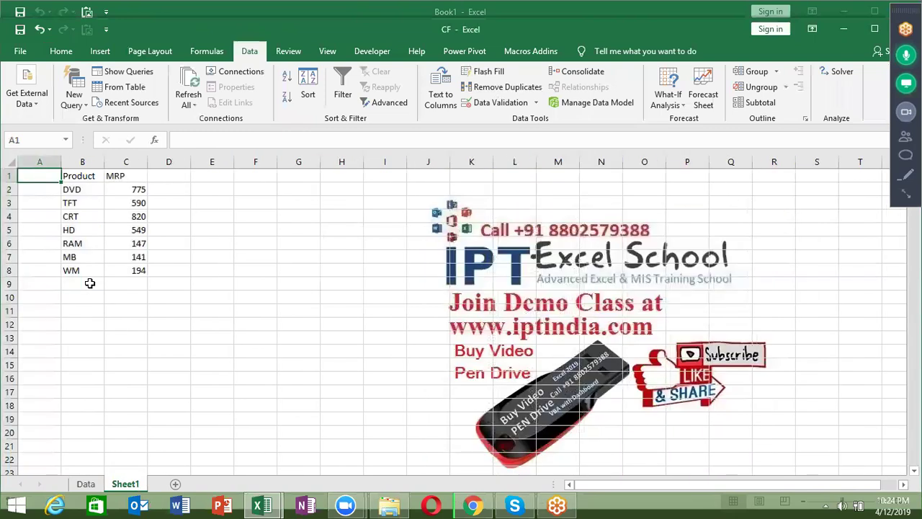
type("Pl")
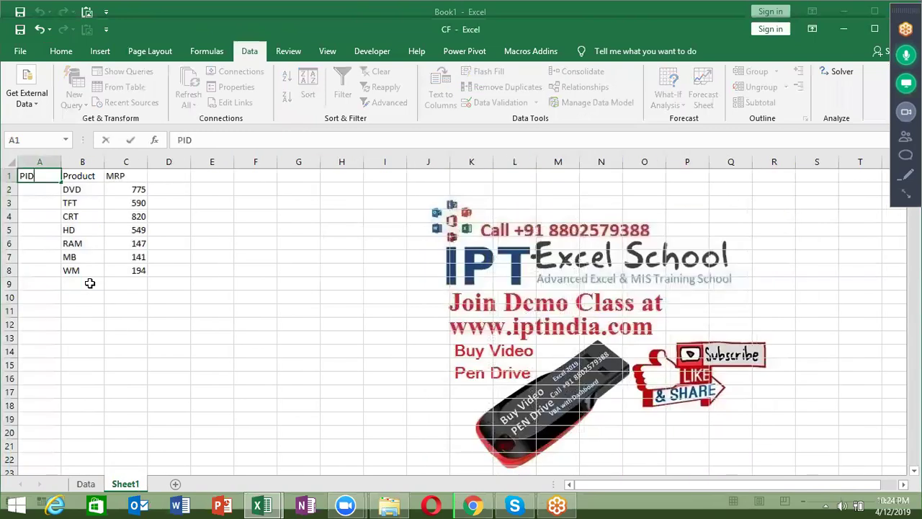
key("ctrl+Return")
Fill A2:A8 with product IDs 1 through 7.
key("Return")
type("1")
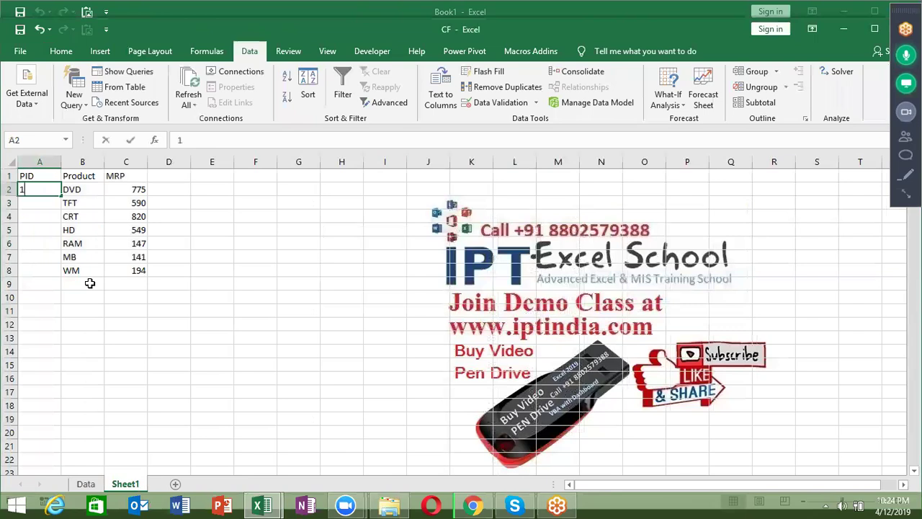
key("Return")
type("2")
key("Return")
type("3")
key("Return")
type("4")
key("Return")
type("5")
key("Return")
type("6")
key("Return")
type("7")
key("Return")
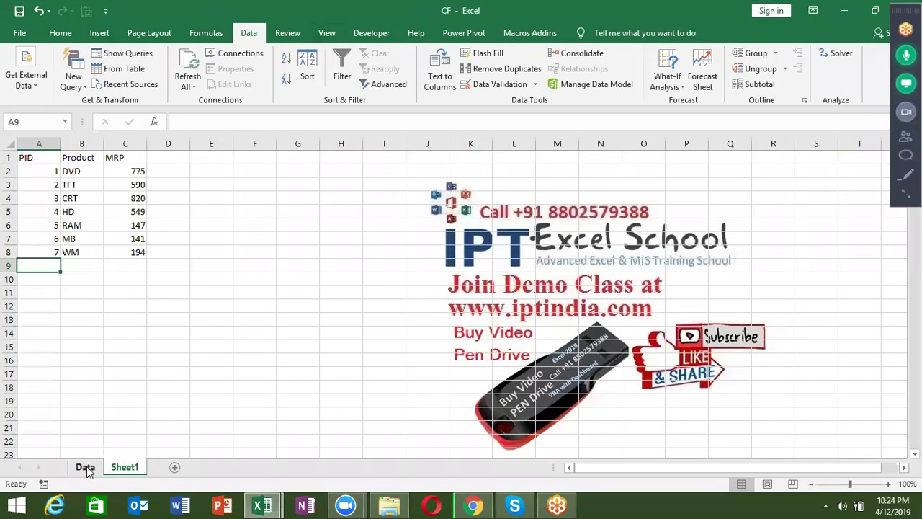
On the Data sheet, replace the column J Product heading with PID.
left_click(85, 467)
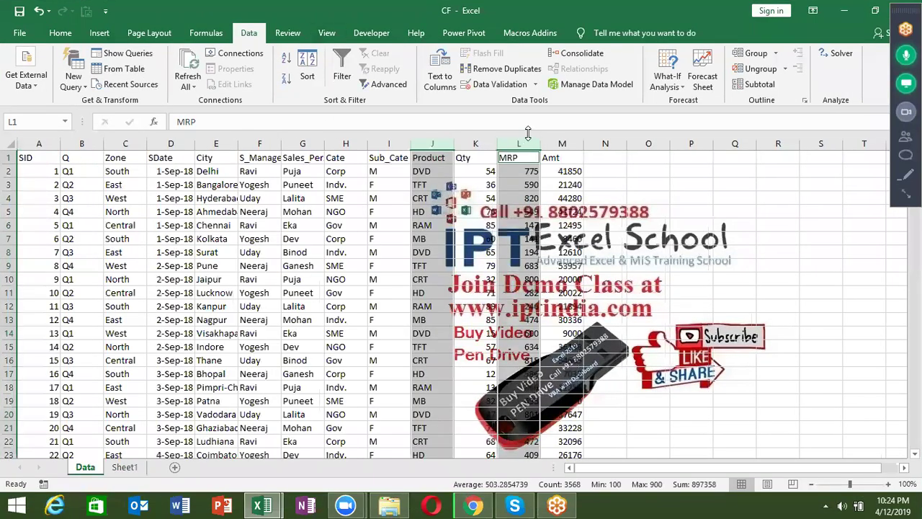
left_click(528, 144)
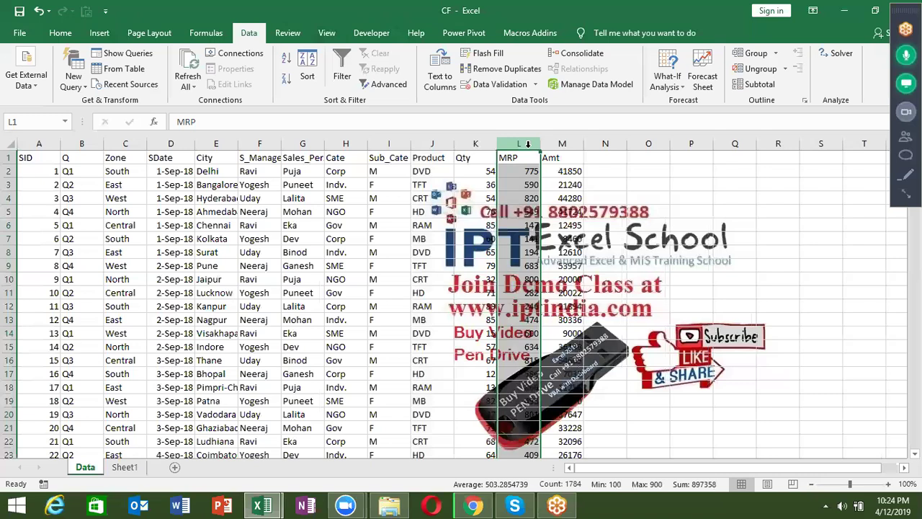
key("ctrl+z")
key("ctrl+z")
key("Down")
key("Down")
key("Up")
key("Up")
key("Up")
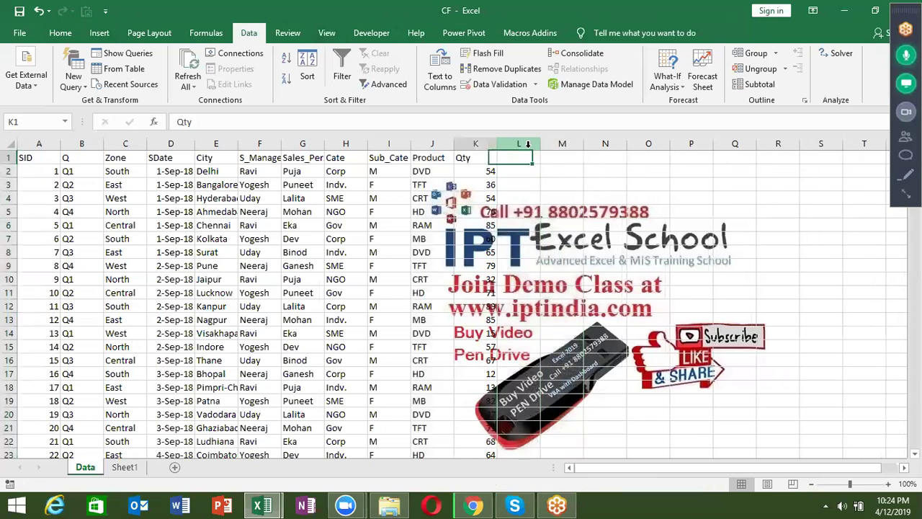
key("Left")
key("Left")
type("PI")
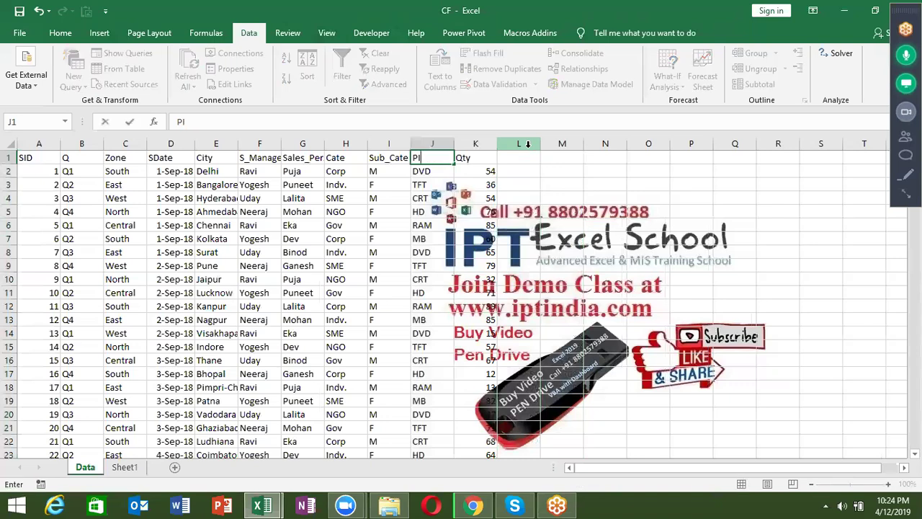
type("D")
key("Return")
Enter =RANDBETWEEN(1,7) in J2 and fill it down the whole column.
type("=ra")
key("Down")
key("Tab")
type(",")
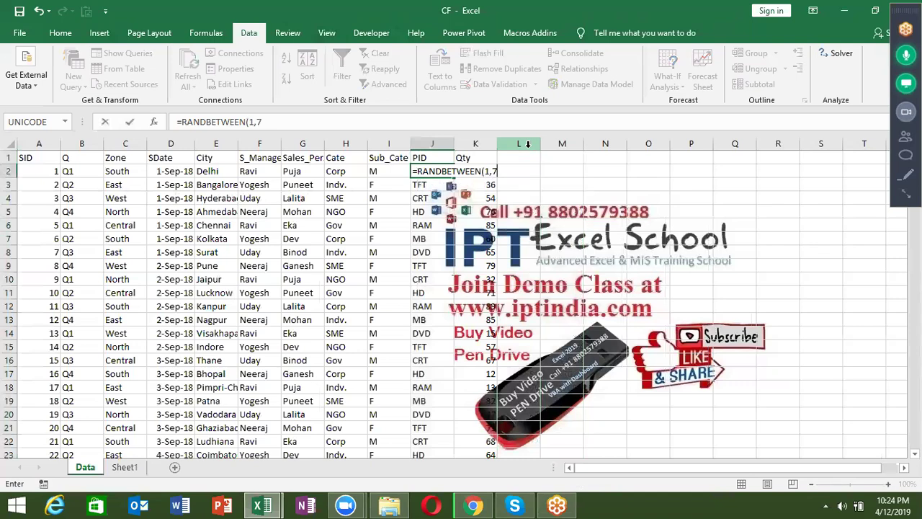
key("ctrl+Return")
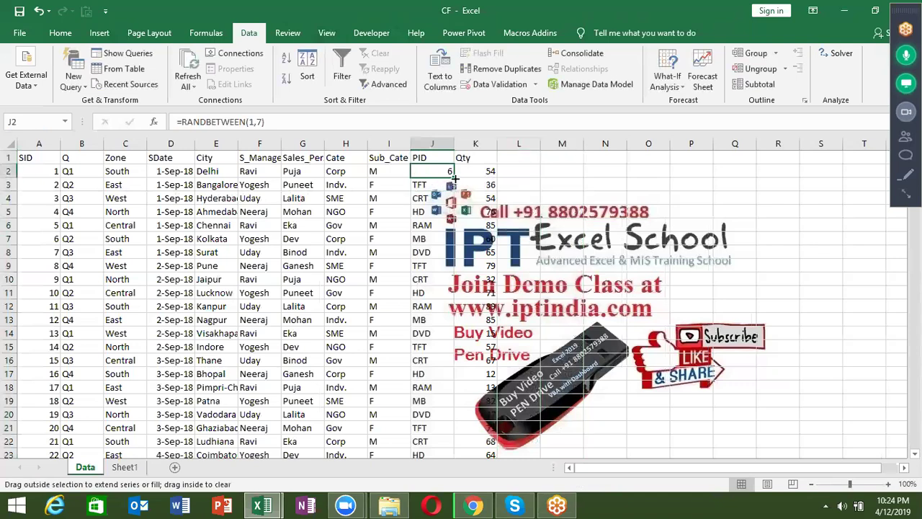
double_click(453, 178)
Paste the PID column over itself as values, then return to Sheet1's product table.
key("ctrl+c")
left_click(26, 76)
left_click(64, 36)
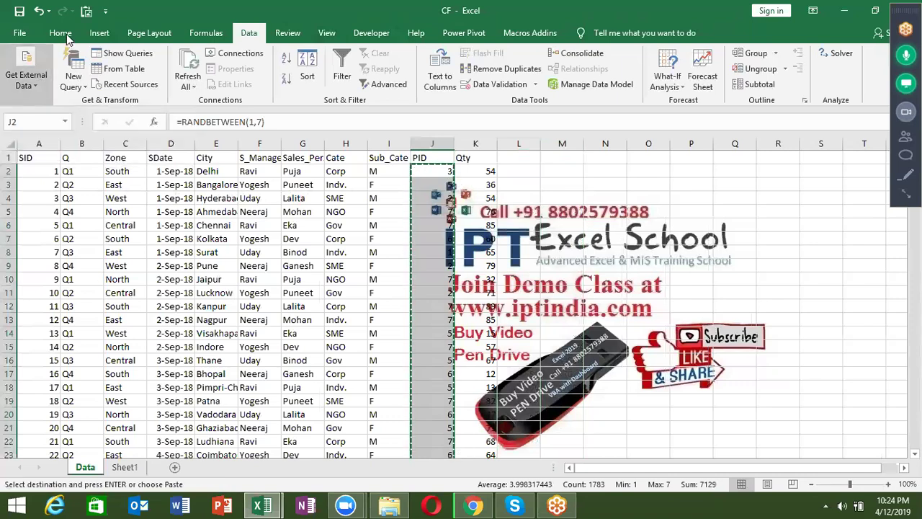
left_click(61, 33)
left_click(19, 86)
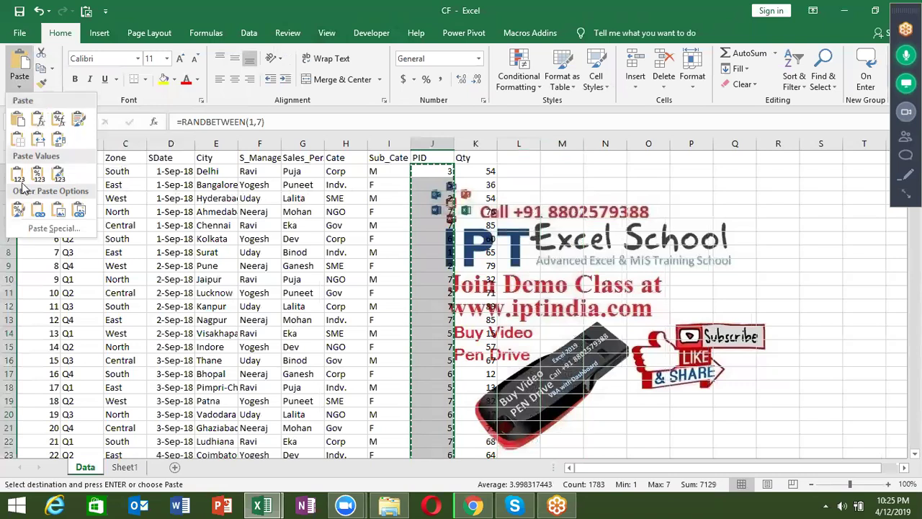
left_click(19, 174)
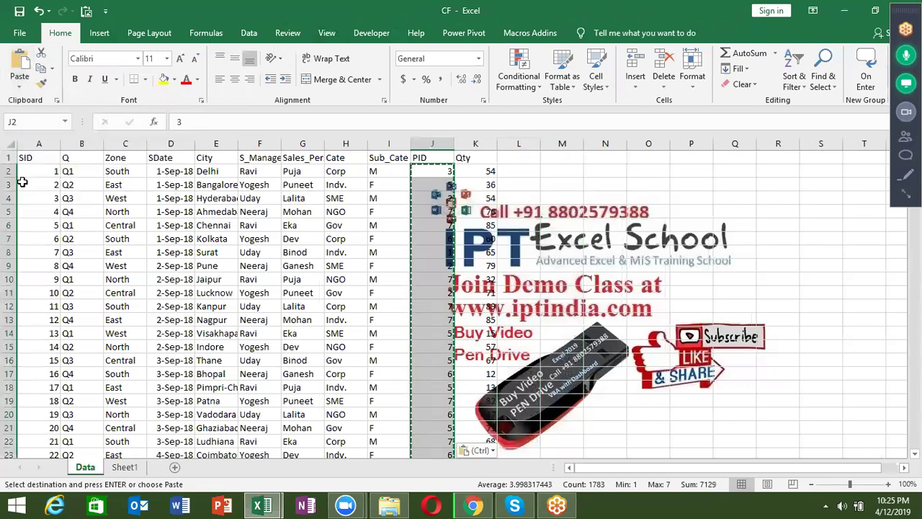
key("Escape")
left_click(442, 176)
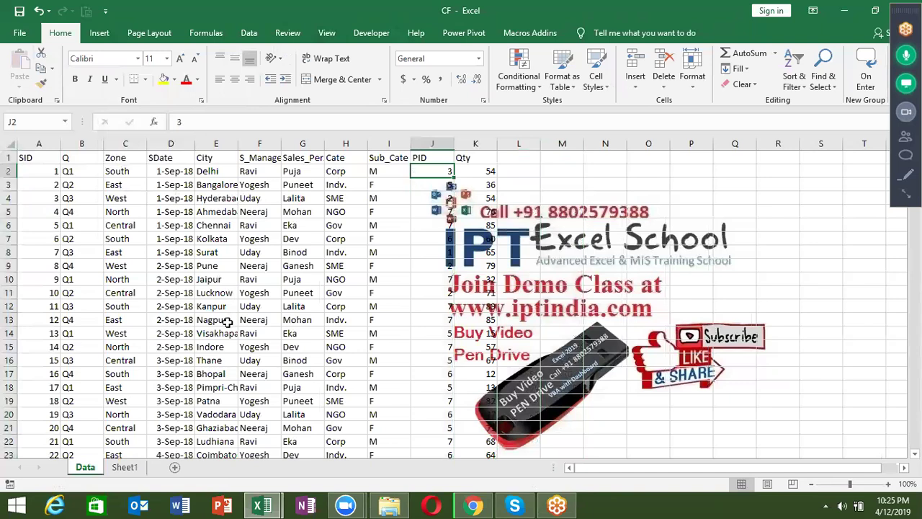
left_click(133, 468)
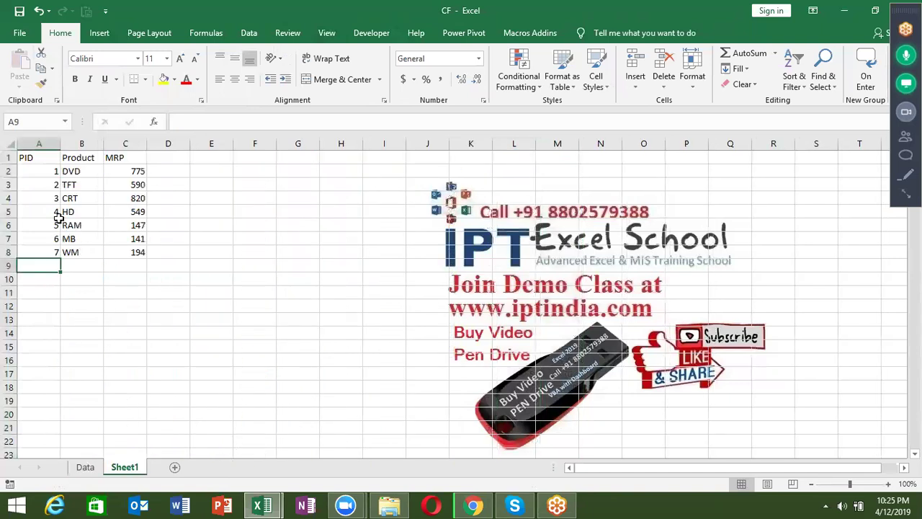
left_click(98, 197)
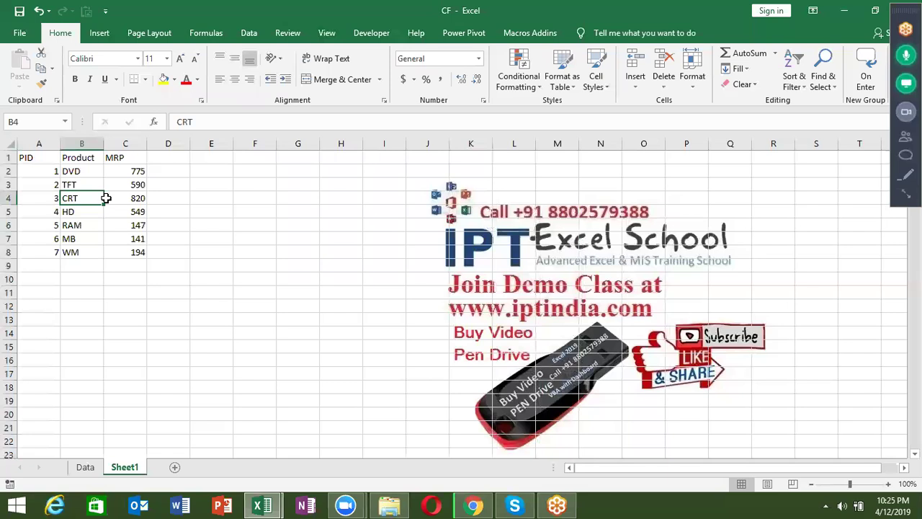
Review the CRT price 820 on Sheet1 and some Qty values on the Data sheet.
left_click(112, 198)
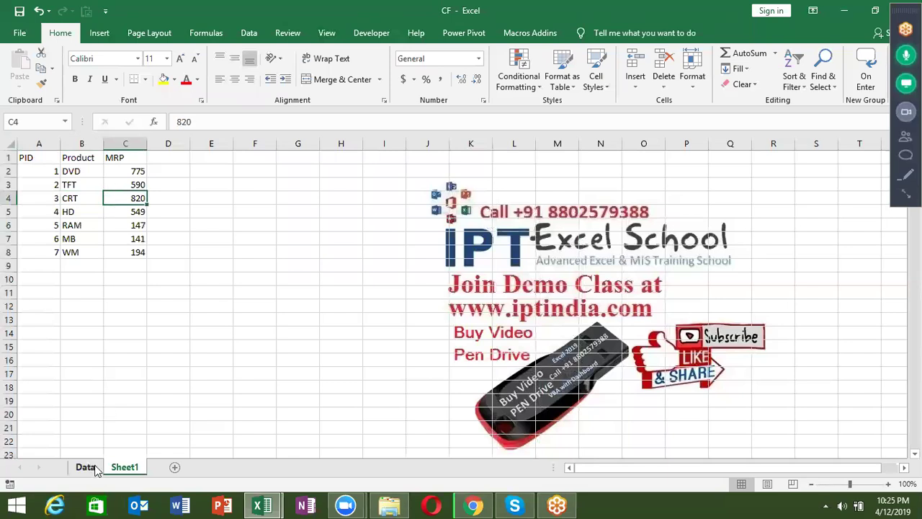
left_click(87, 468)
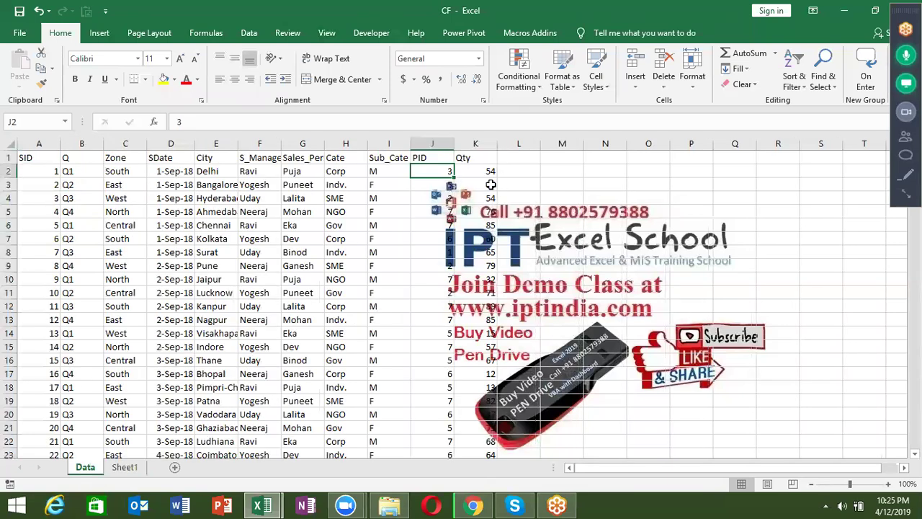
left_click_drag(490, 184, 490, 247)
left_click(493, 251)
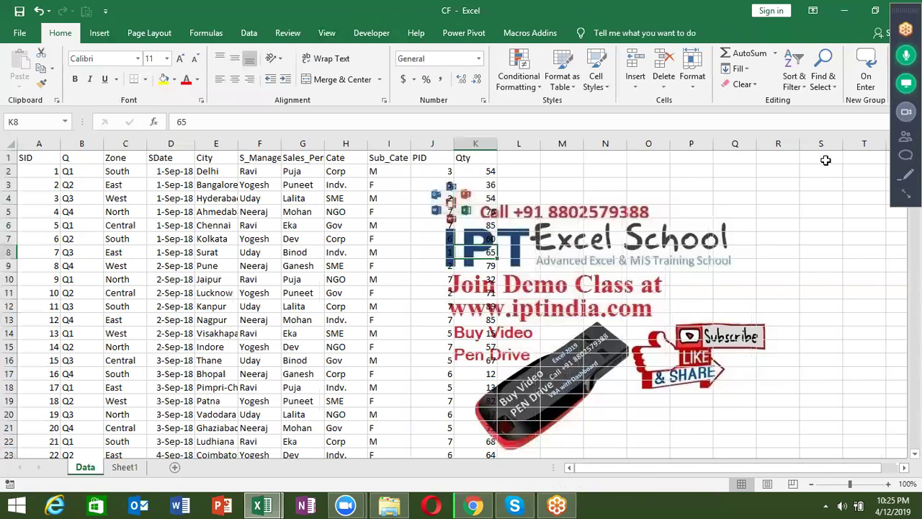
left_click(124, 468)
Rename Sheet1 to Pr and return to the Data sheet.
double_click(133, 470)
left_click(133, 469)
type("p")
key("BackSpace")
key("BackSpace")
key("BackSpace")
type("Pr")
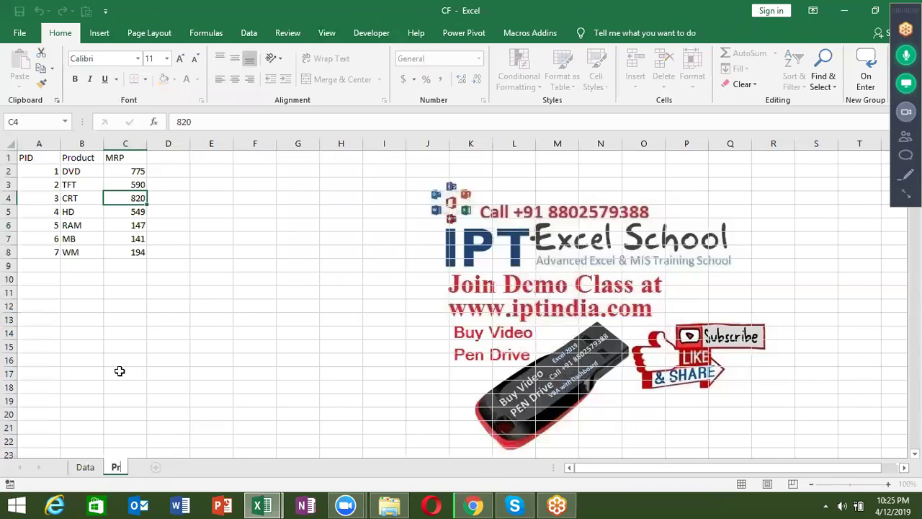
left_click(120, 371)
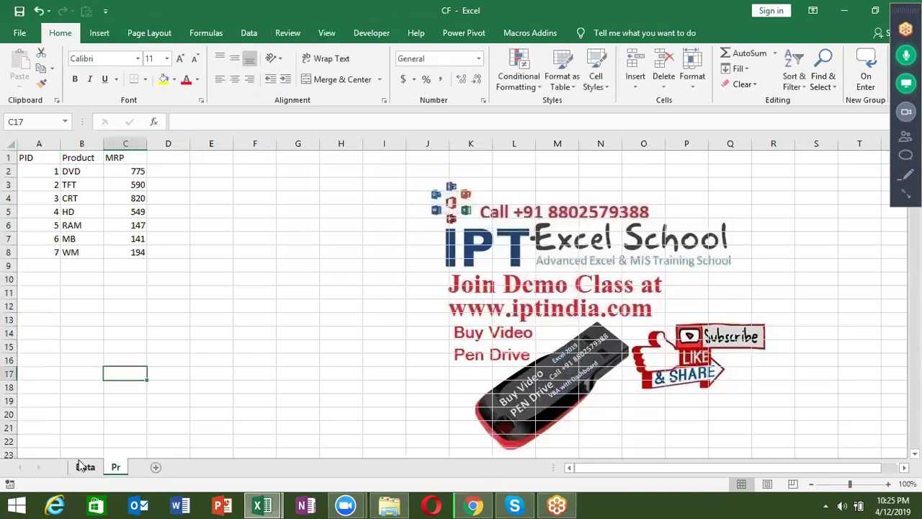
left_click(84, 466)
Select the full A1:K1784 sales range and insert a Data Model PivotTable on a new sheet.
left_click(32, 157)
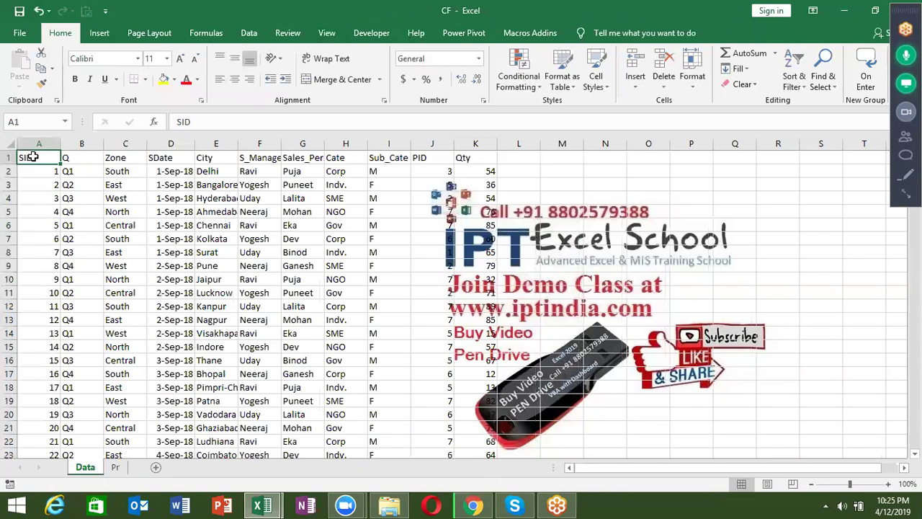
key("ctrl+shift+Right")
key("ctrl+shift+Down")
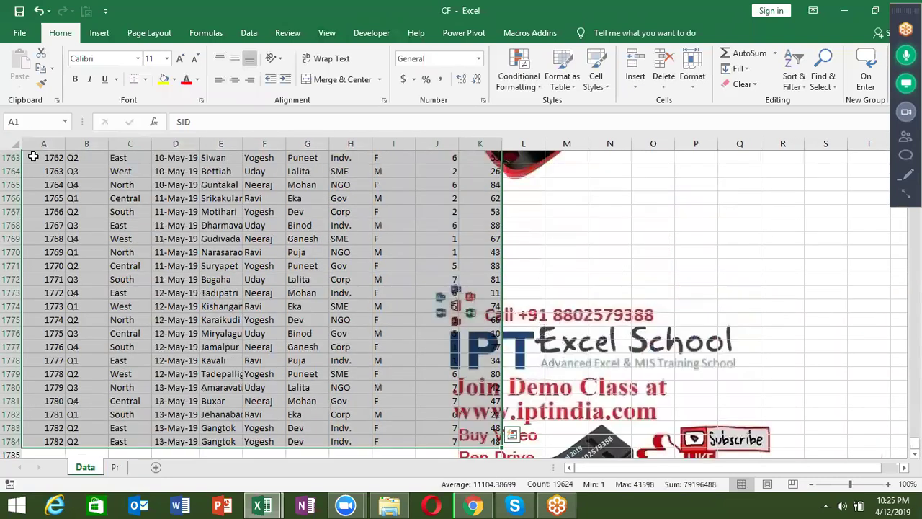
left_click(92, 33)
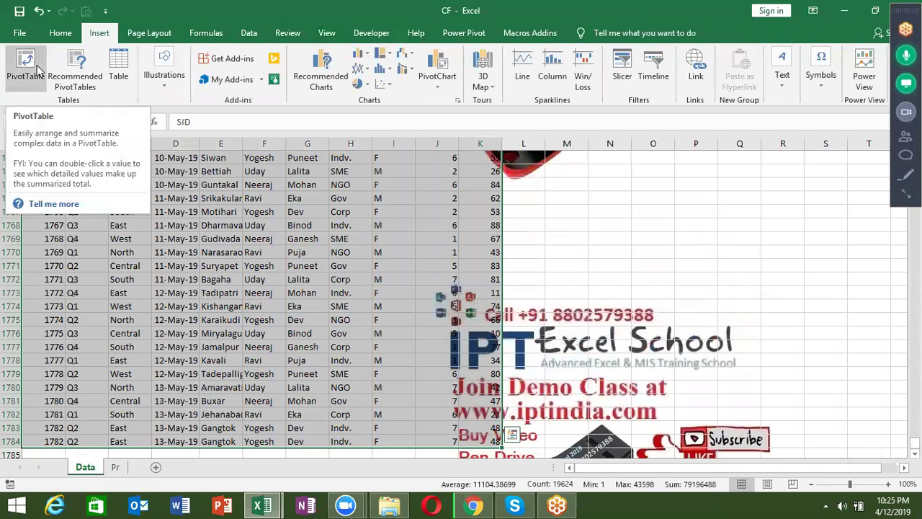
left_click(40, 68)
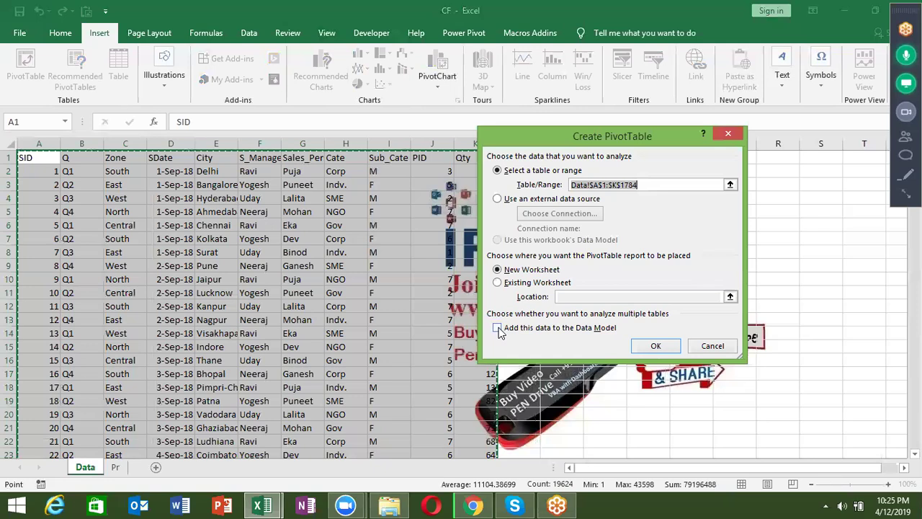
left_click(498, 328)
left_click(654, 346)
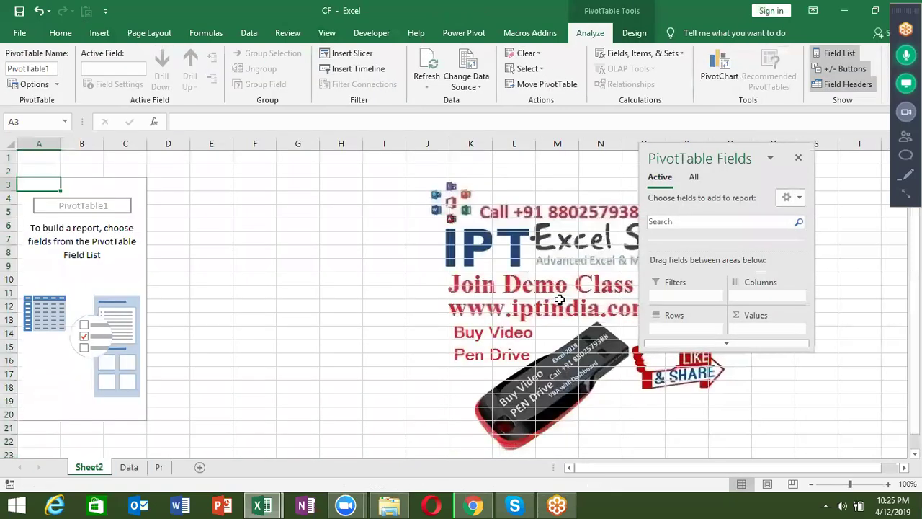
Dock the field list, then insert a Data Model PivotTable from the entire Pr table.
double_click(711, 153)
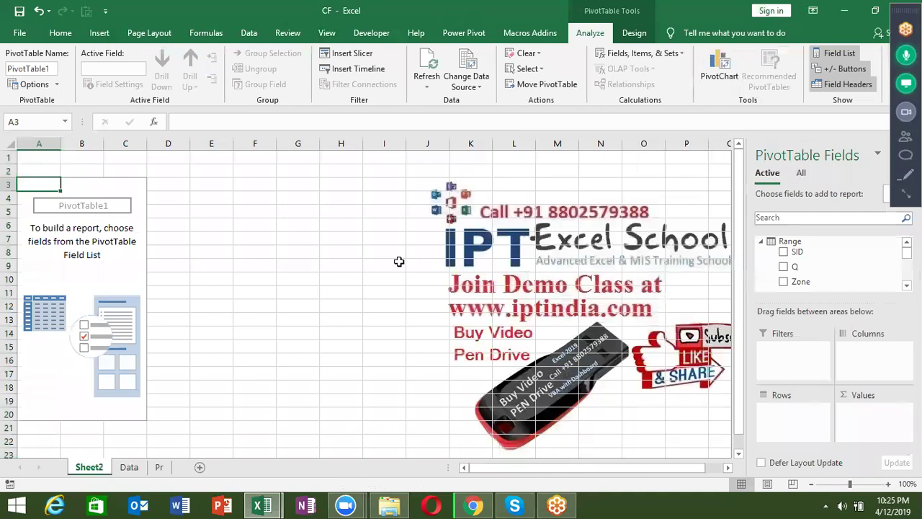
left_click(162, 467)
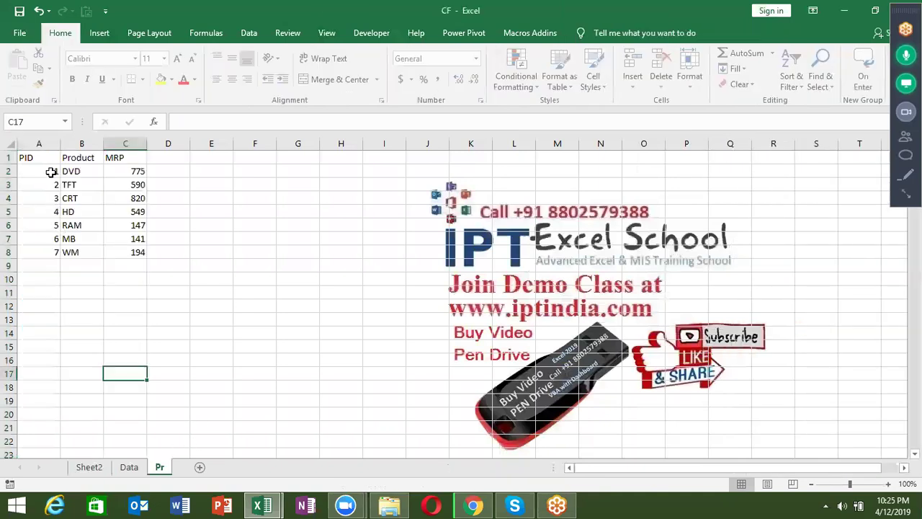
left_click(41, 158)
key("ctrl+a")
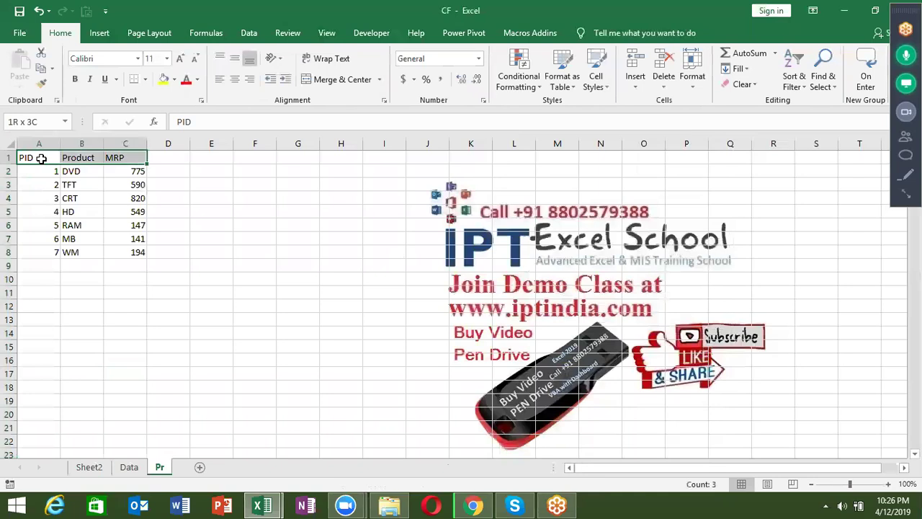
left_click(99, 33)
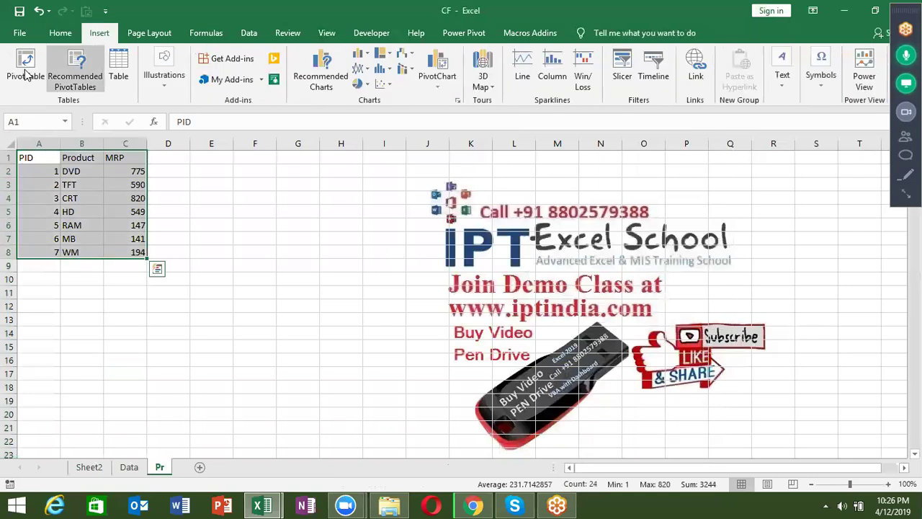
left_click(25, 72)
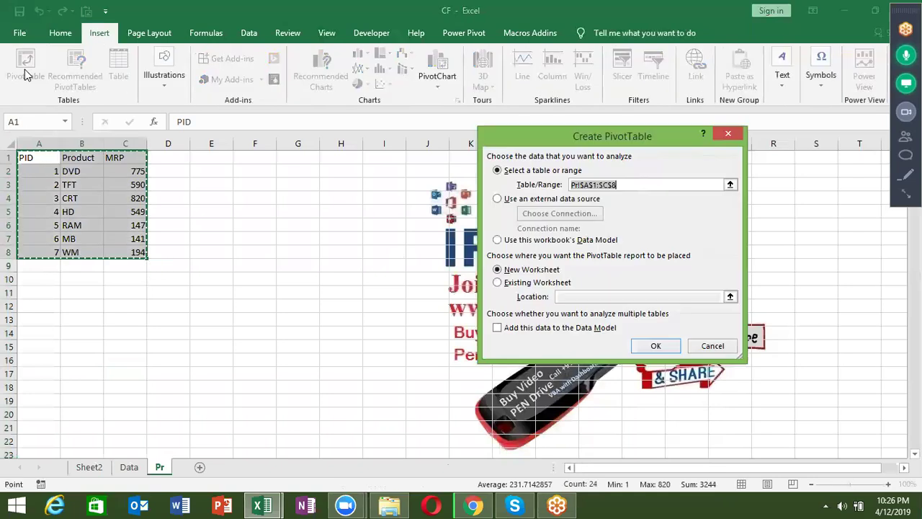
left_click(545, 328)
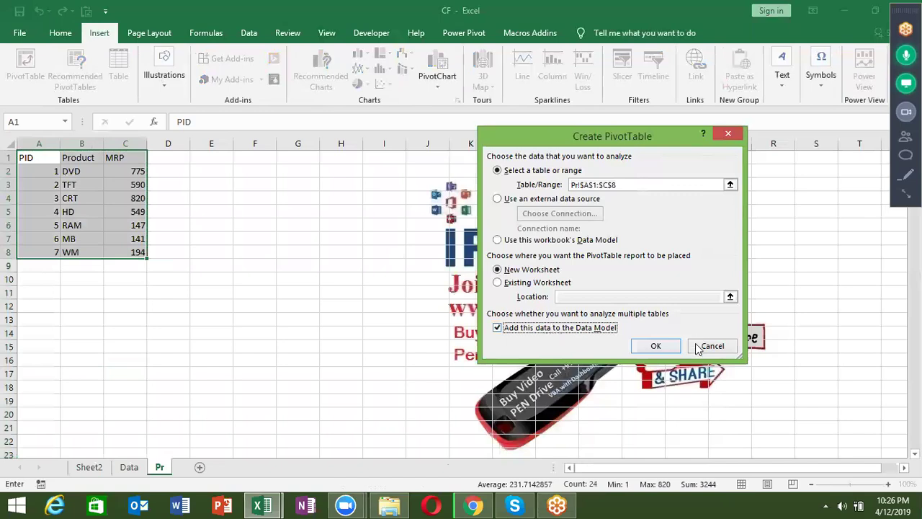
left_click(656, 346)
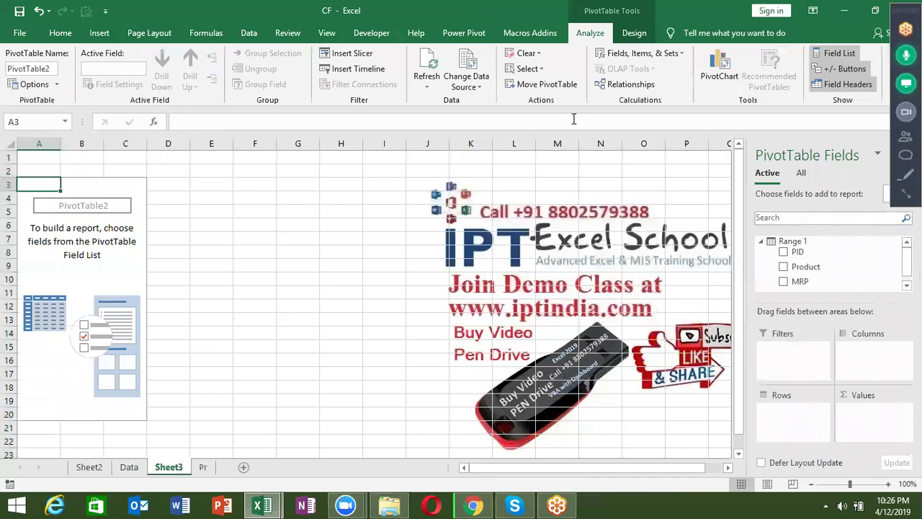
Relate table Range's PID column to lookup table Range 1's PID, then list all tables.
left_click(616, 88)
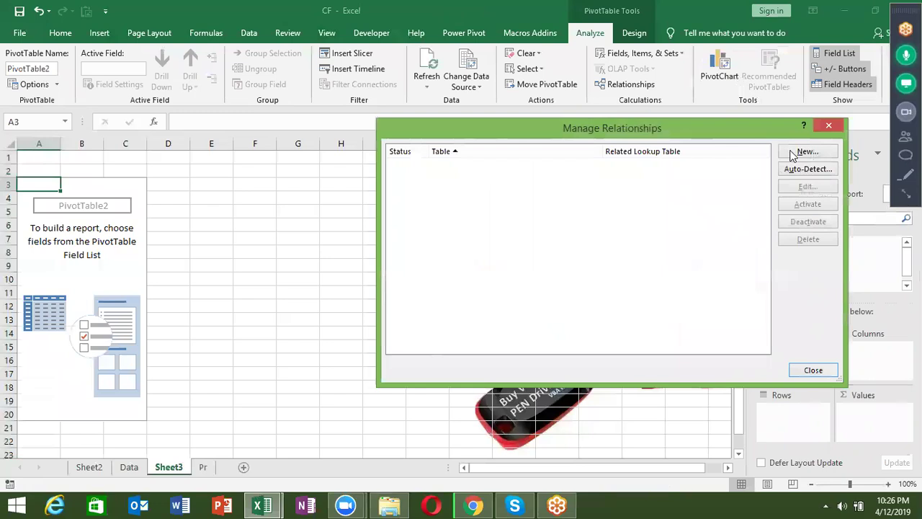
left_click(799, 152)
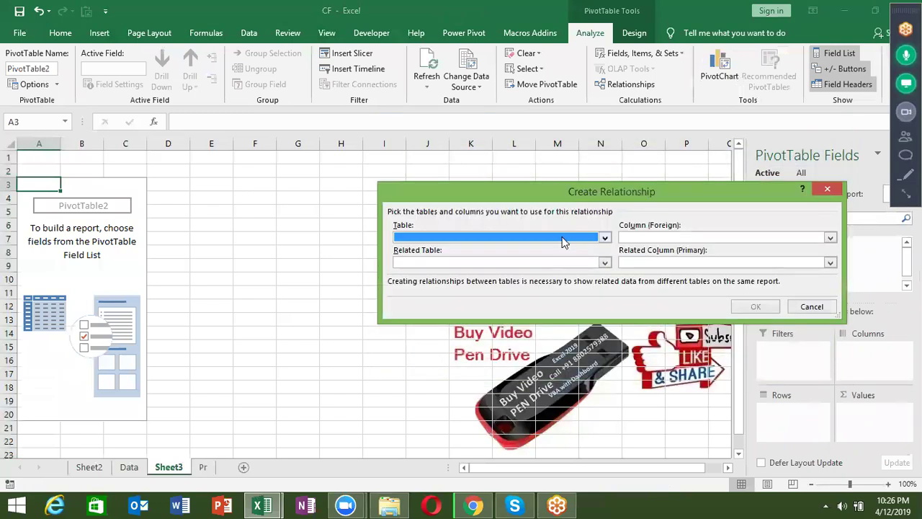
left_click(563, 241)
left_click(555, 252)
left_click(649, 240)
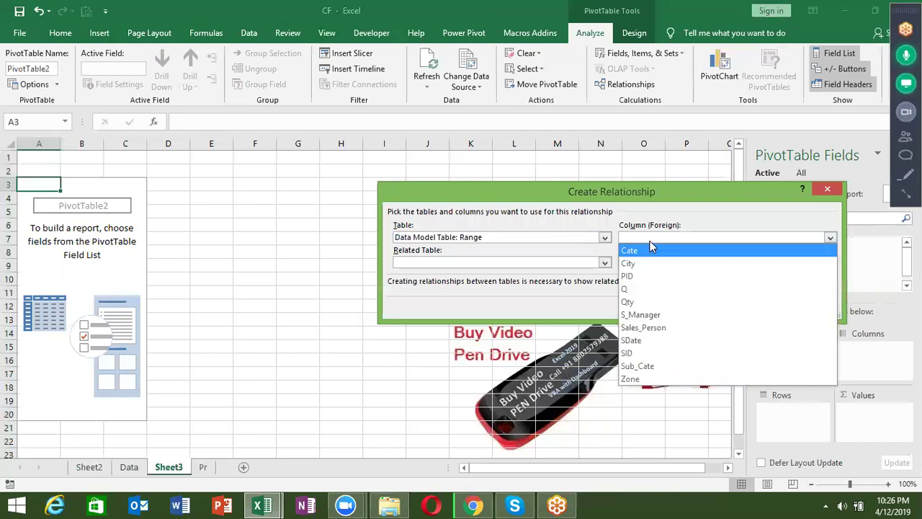
left_click(643, 278)
left_click(548, 265)
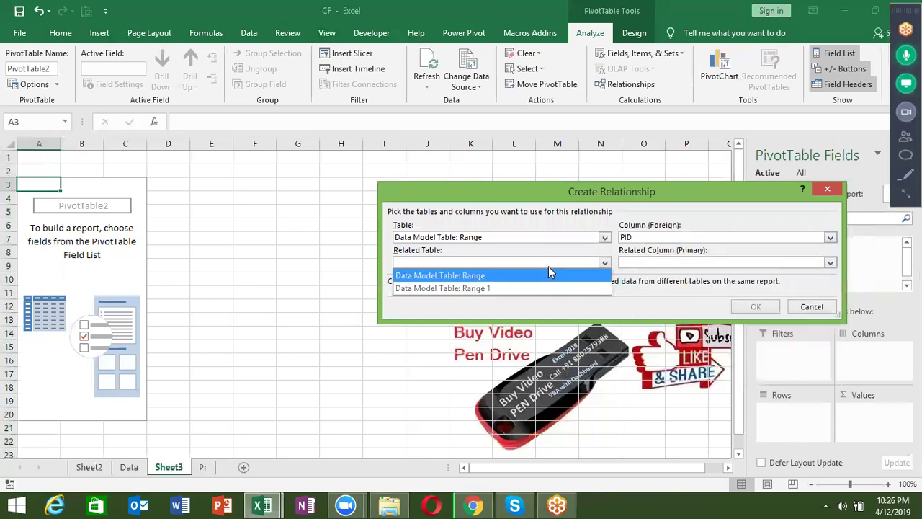
left_click(542, 289)
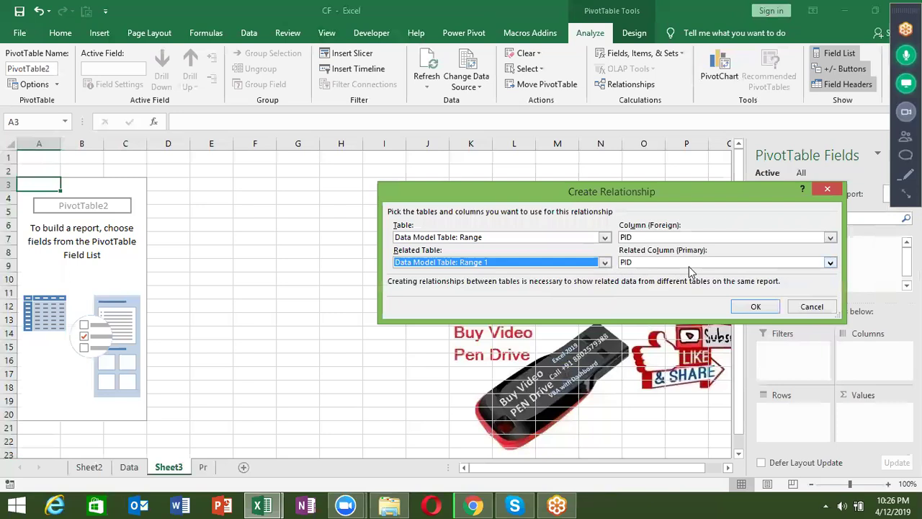
left_click(760, 312)
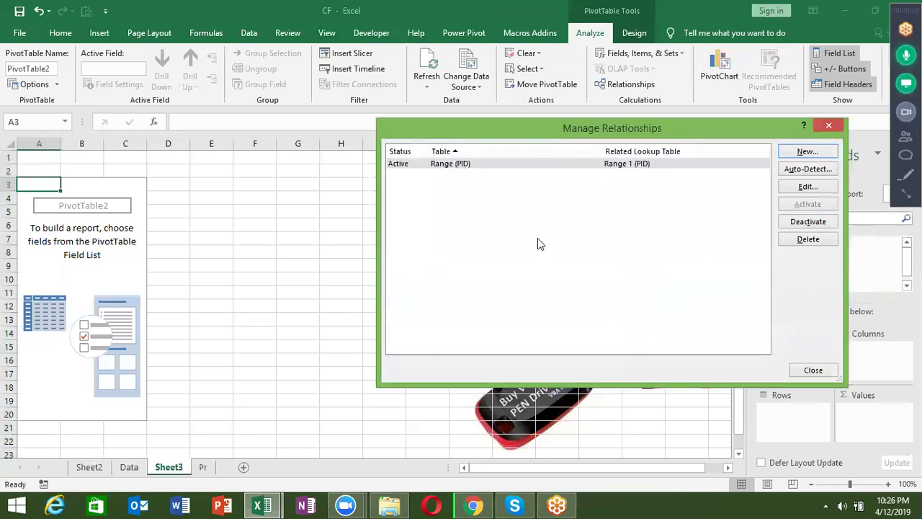
left_click(830, 126)
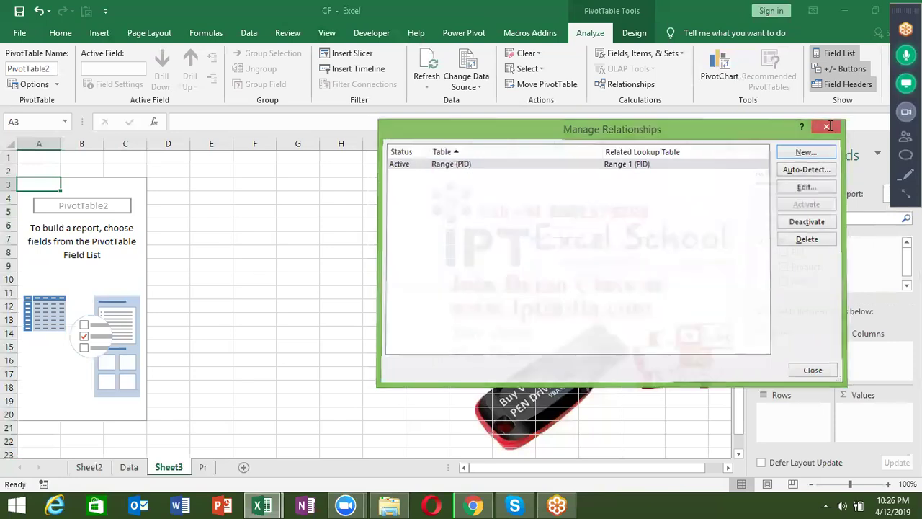
left_click(801, 174)
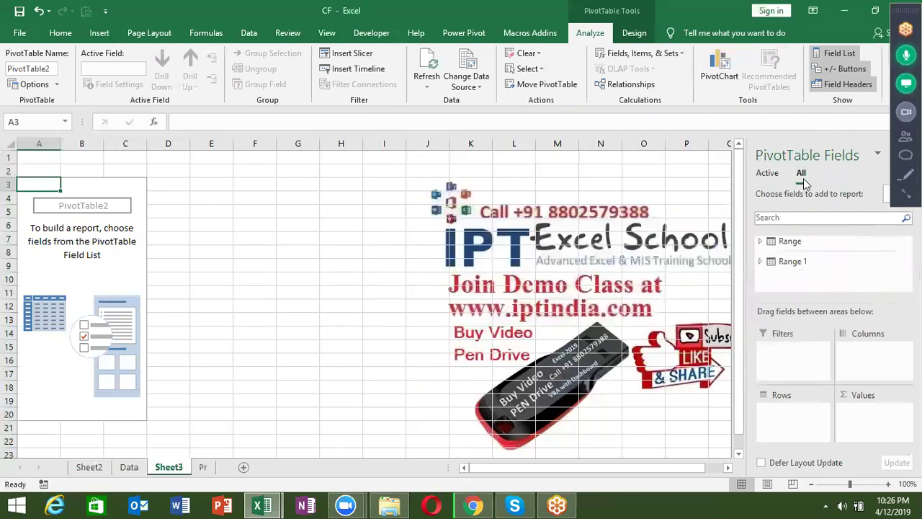
Put Range's Qty in Values and Range 1's Product in Rows, totaling 90385.
left_click(763, 242)
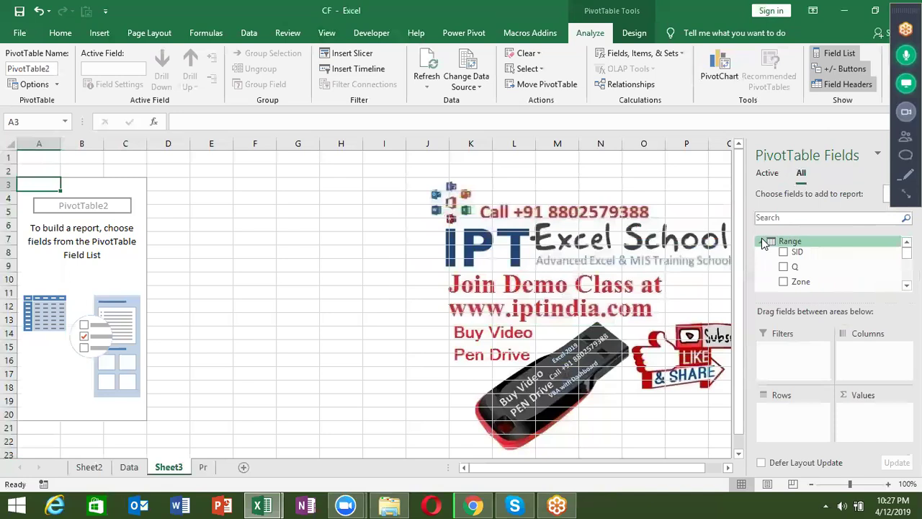
left_click_drag(906, 252, 906, 277)
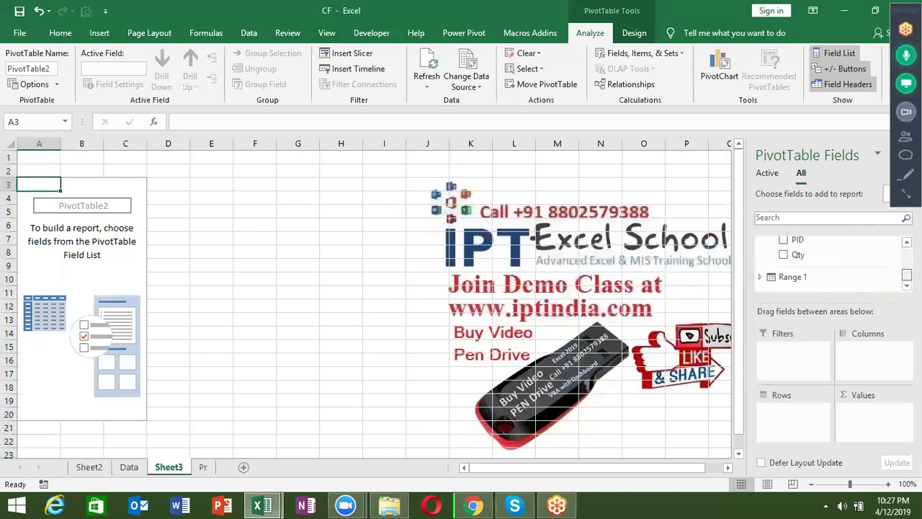
left_click_drag(793, 254, 893, 421)
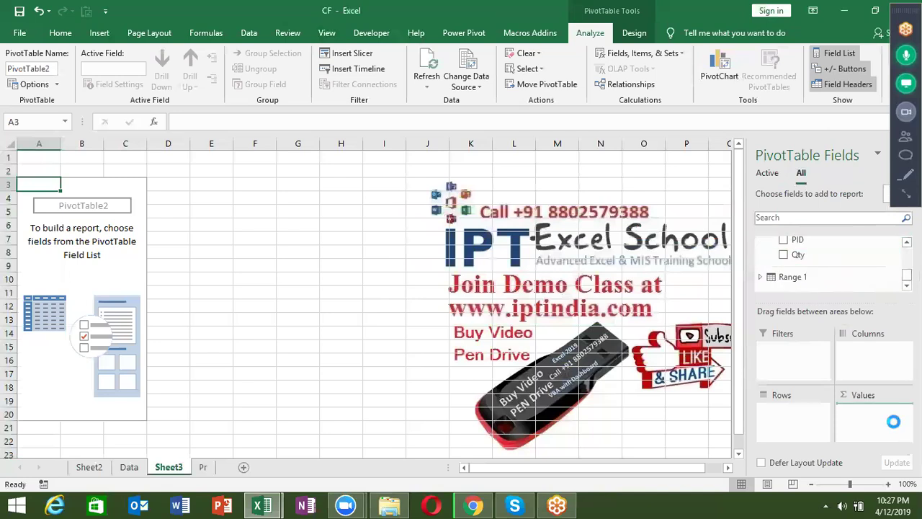
left_click(758, 281)
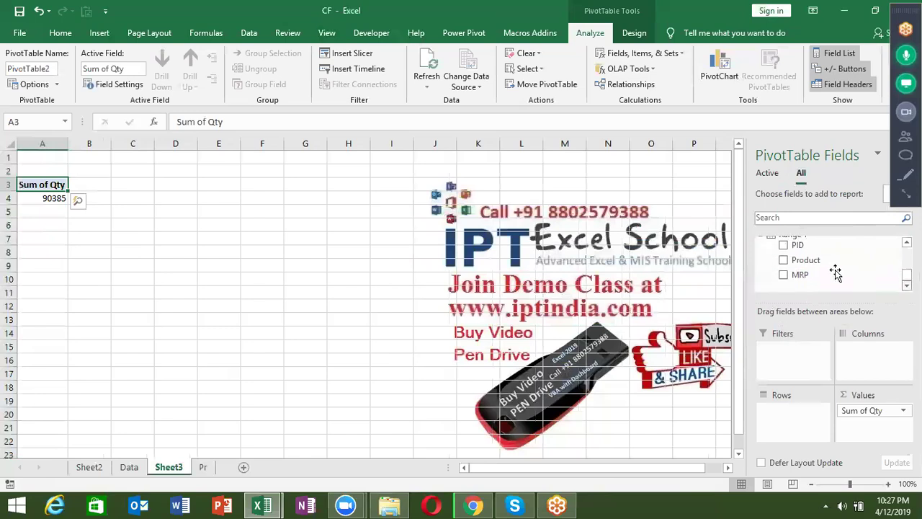
left_click_drag(828, 260, 786, 430)
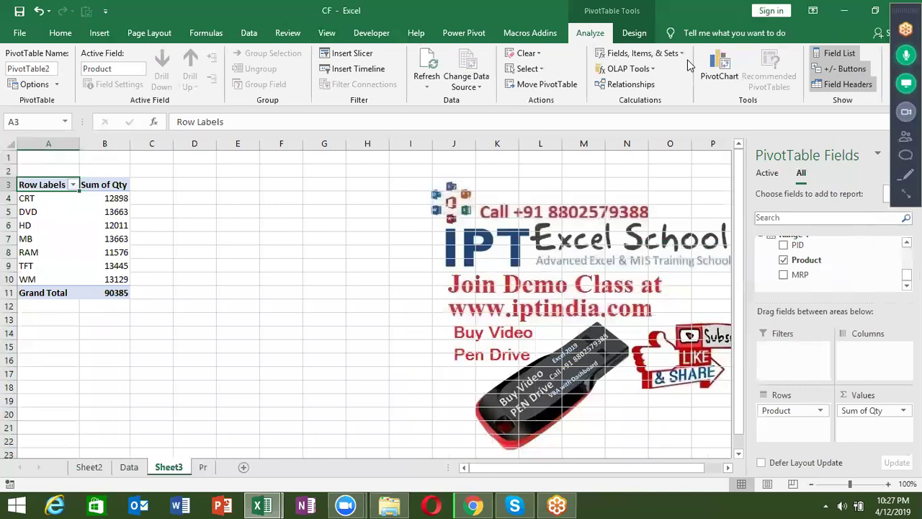
left_click(101, 469)
left_click(163, 468)
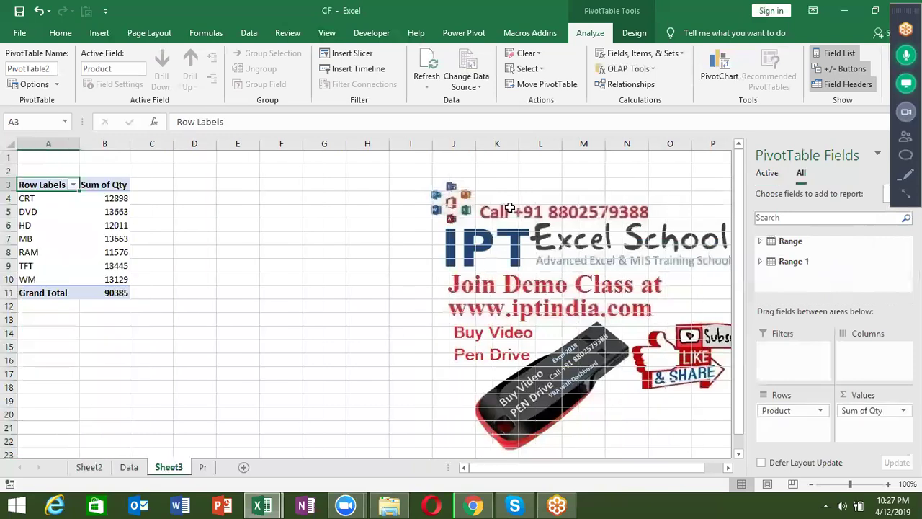
left_click(631, 54)
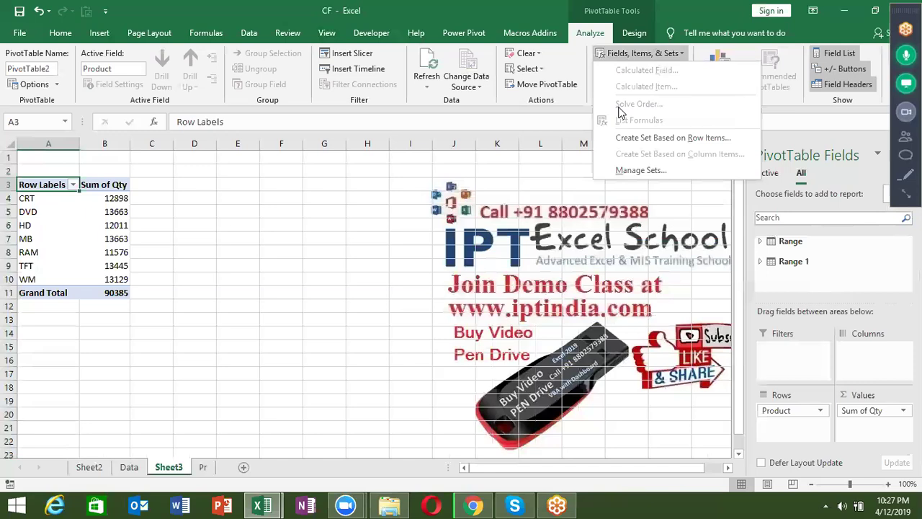
Delete the Sheet3 and Sheet2 tabs, ending on the Data sheet at cell D11.
left_click(356, 249)
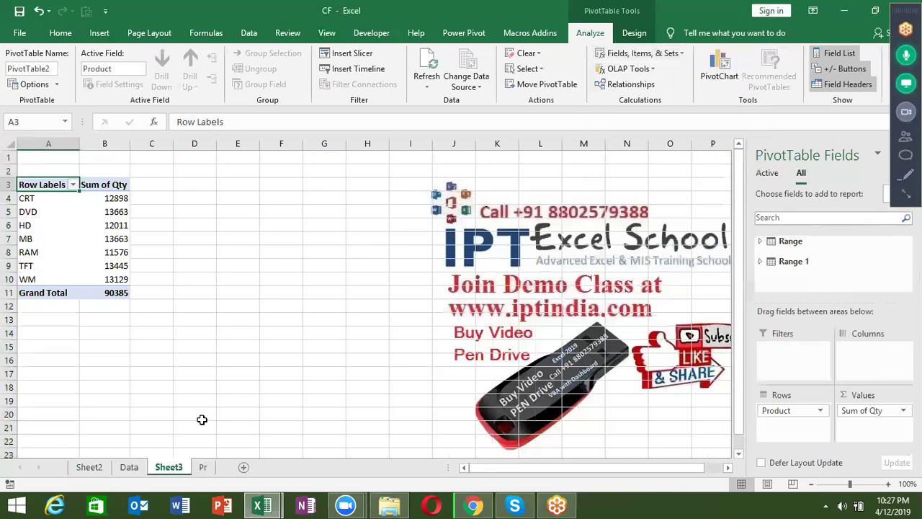
right_click(175, 467)
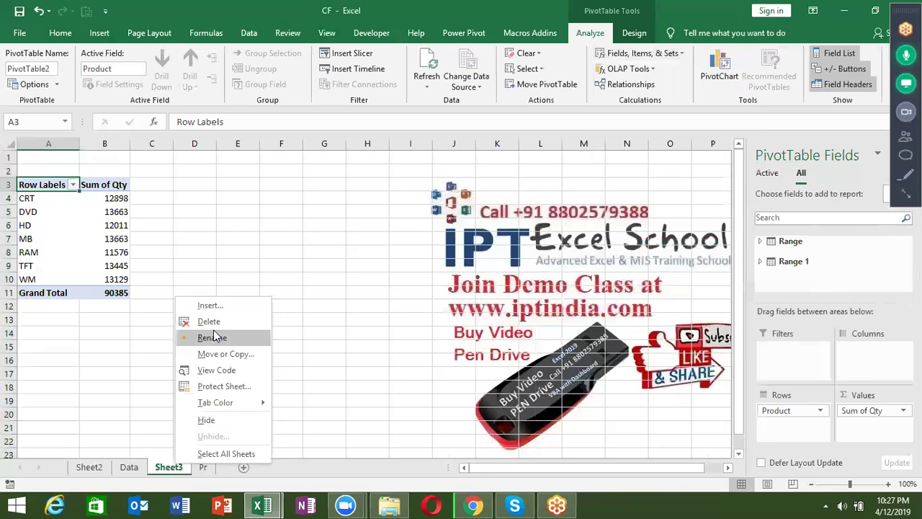
left_click(213, 322)
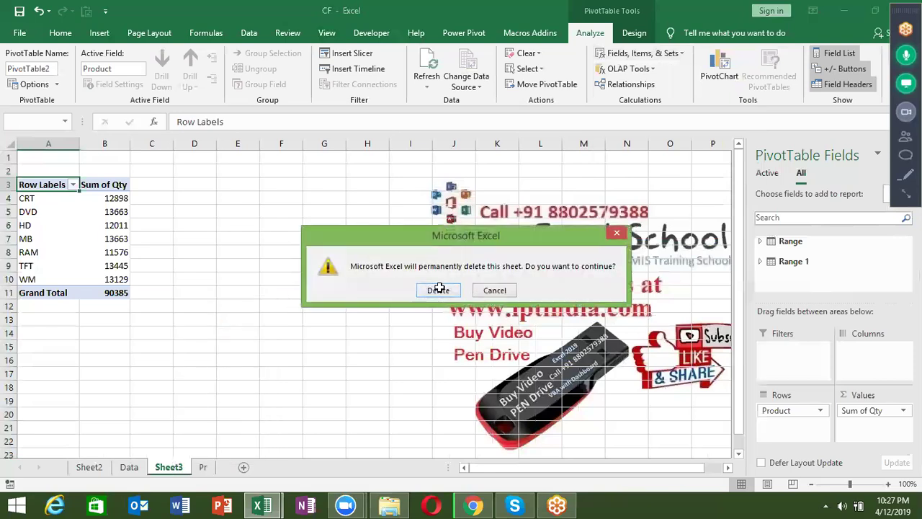
left_click(441, 291)
left_click(90, 467)
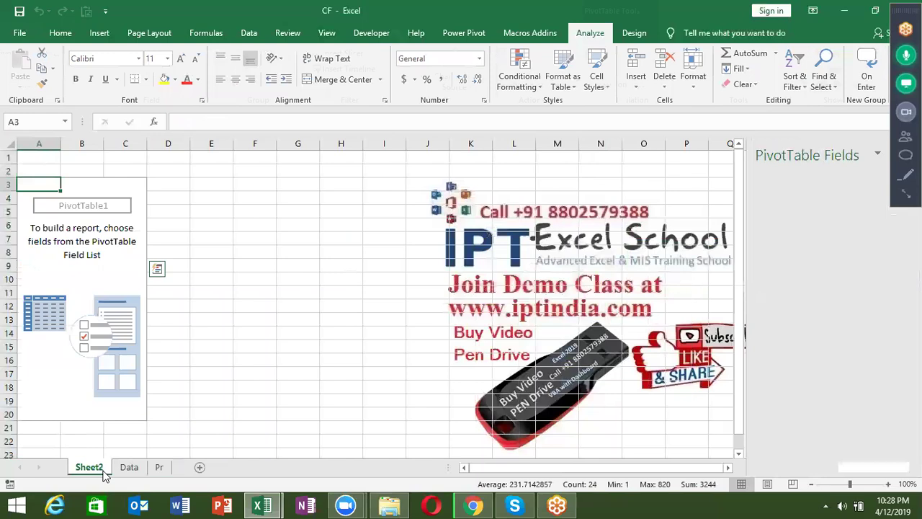
right_click(89, 467)
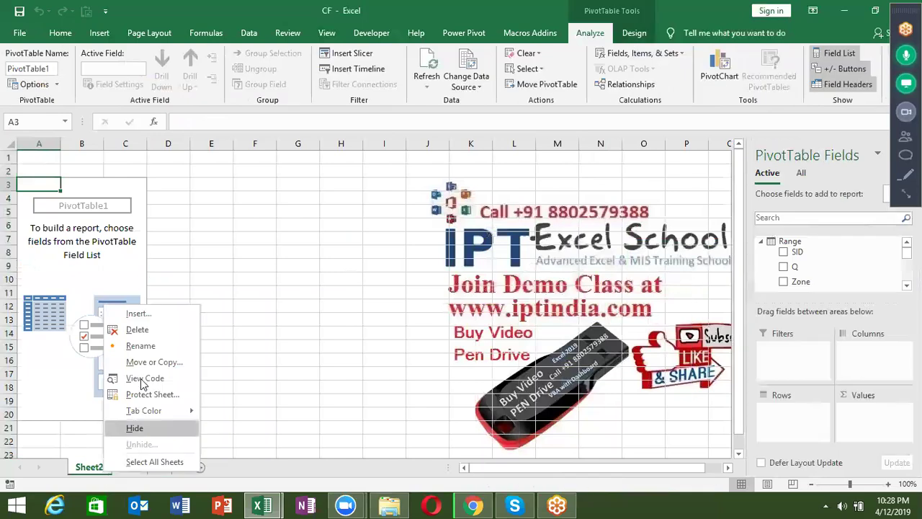
left_click(161, 333)
left_click(439, 291)
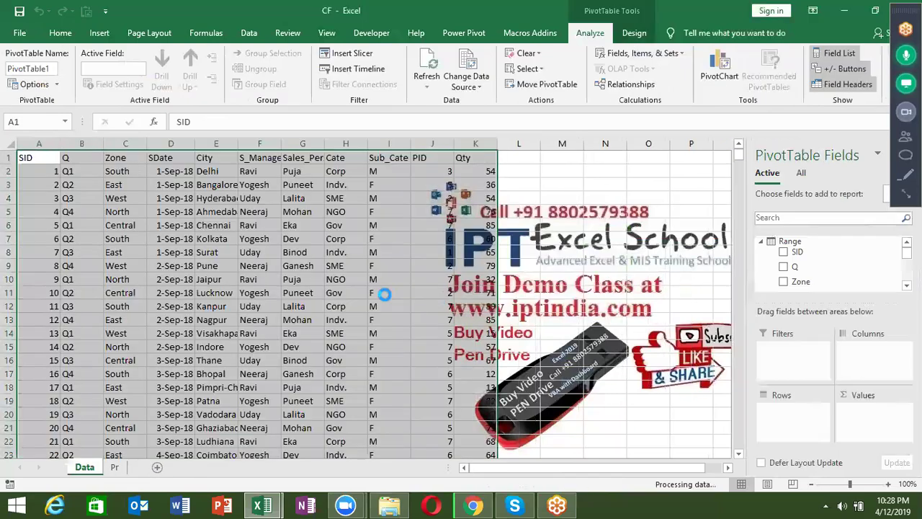
left_click(174, 288)
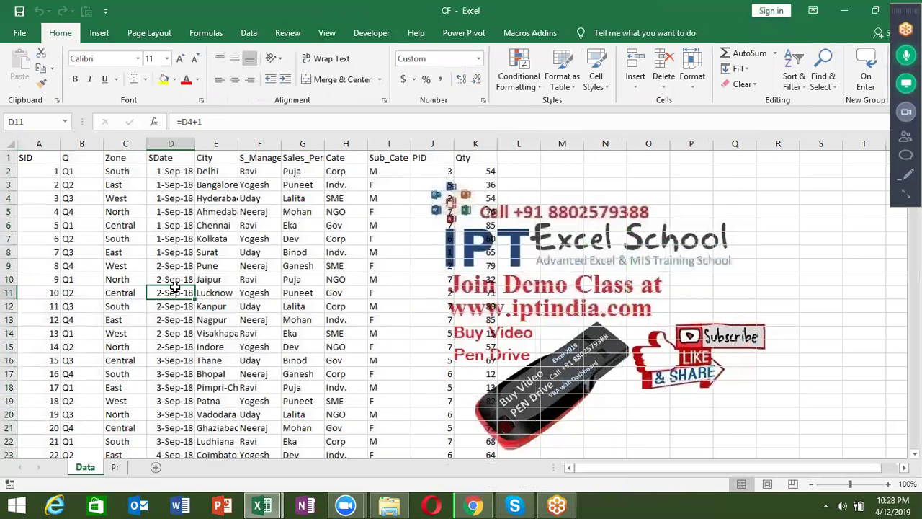
Go to Excel Options' Add-ins page and open the COM Add-ins list.
left_click(461, 36)
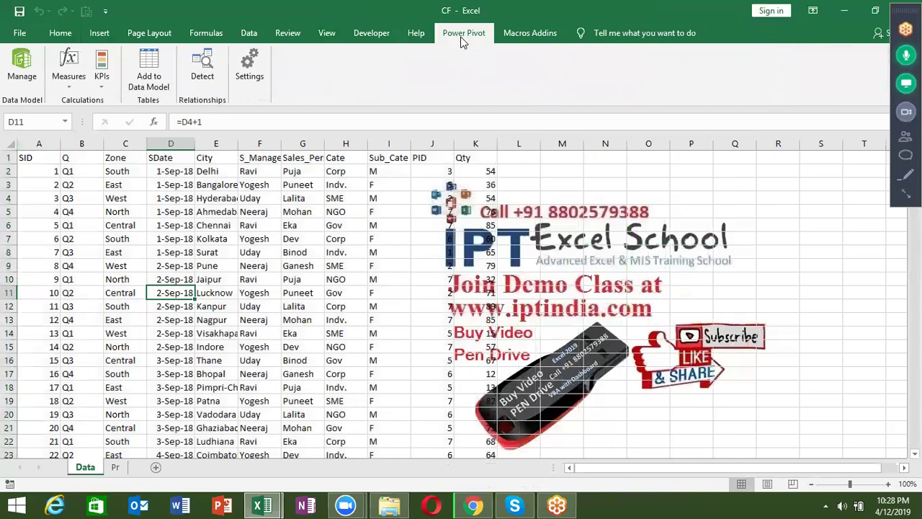
left_click(19, 34)
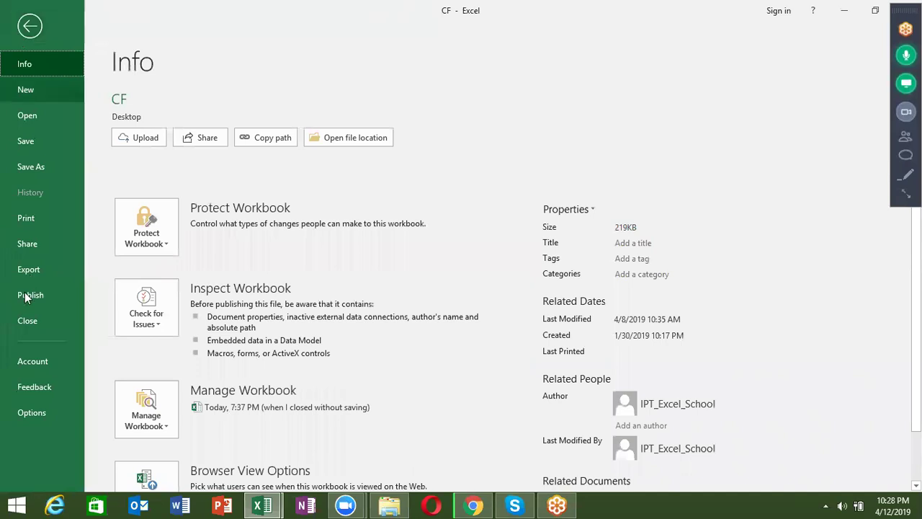
left_click(39, 421)
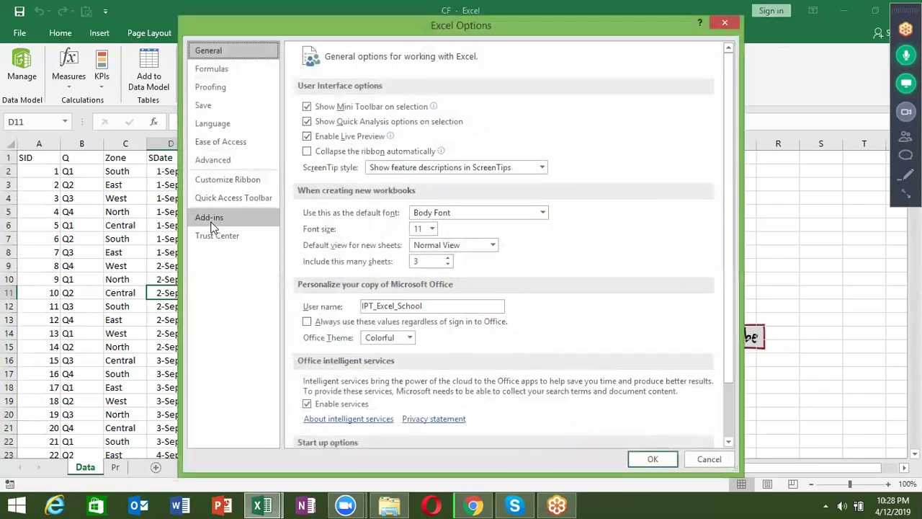
left_click(212, 228)
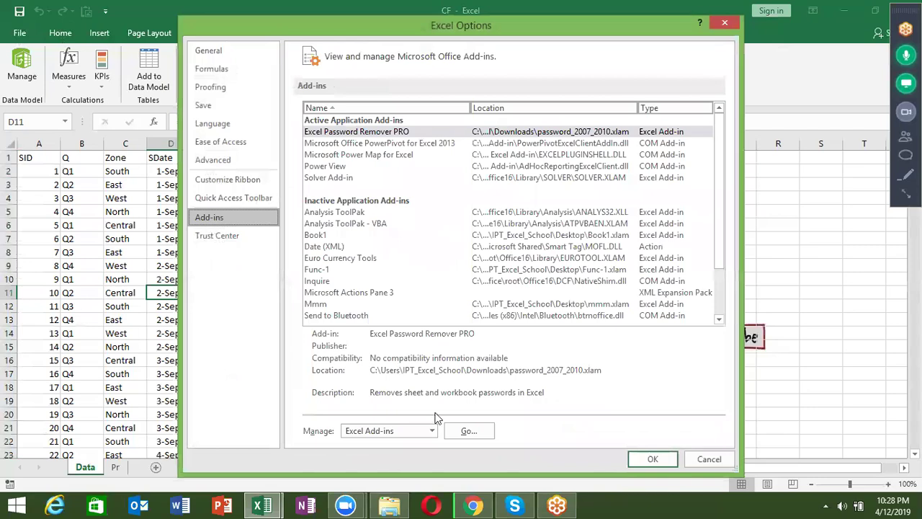
left_click(433, 431)
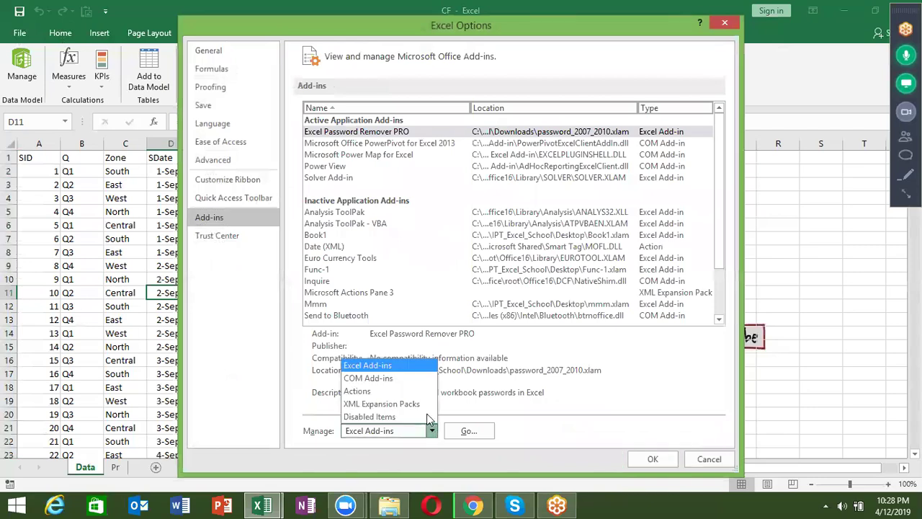
left_click(406, 379)
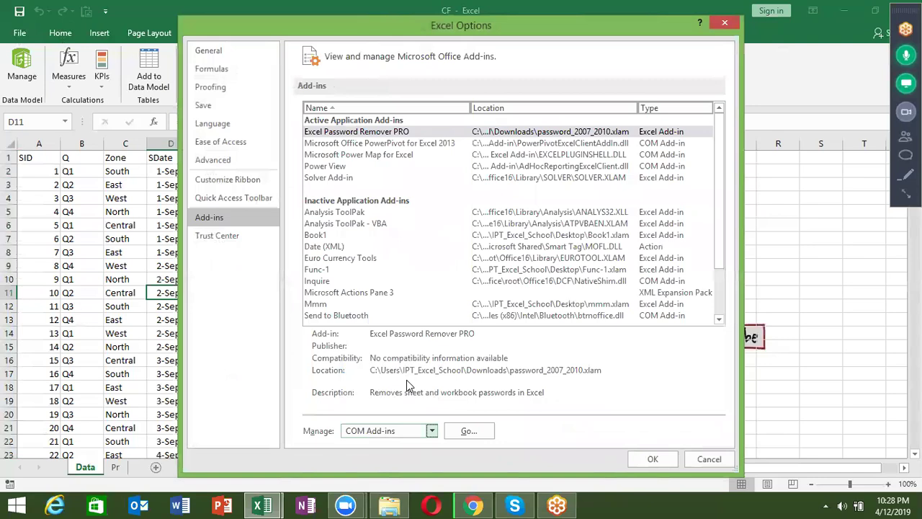
left_click(468, 430)
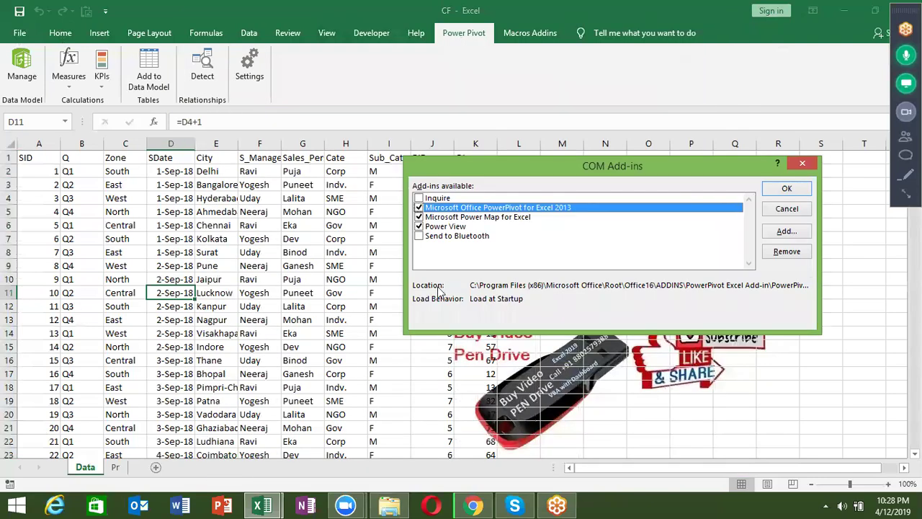
Tick Power View in COM Add-ins, confirm, and select cell A1 on Data.
left_click(420, 227)
left_click(802, 167)
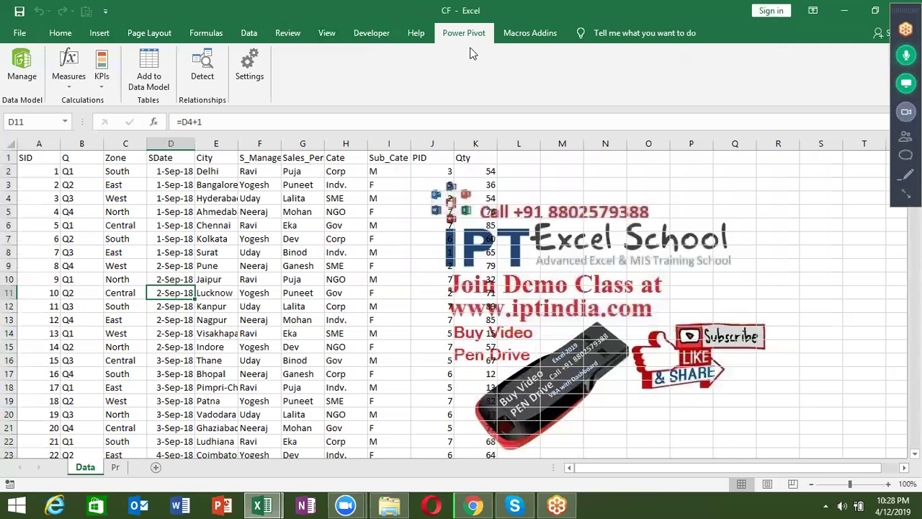
left_click(184, 264)
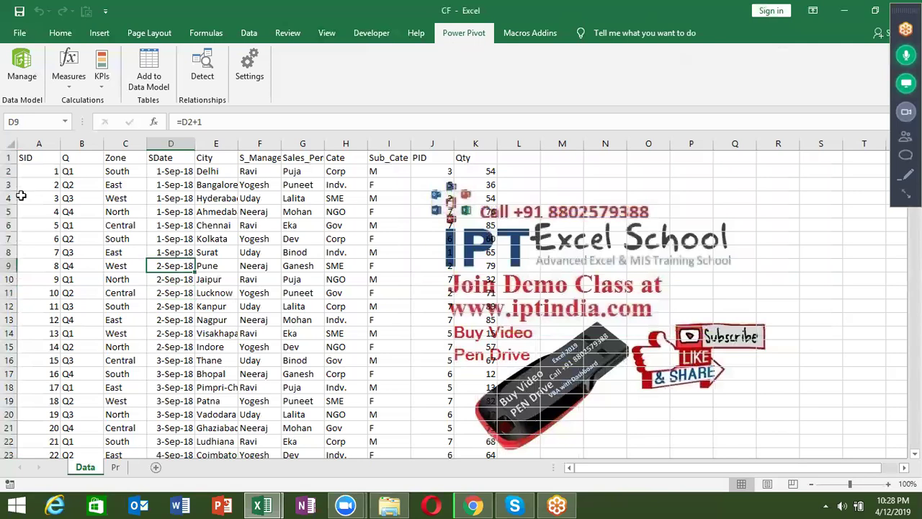
left_click(40, 160)
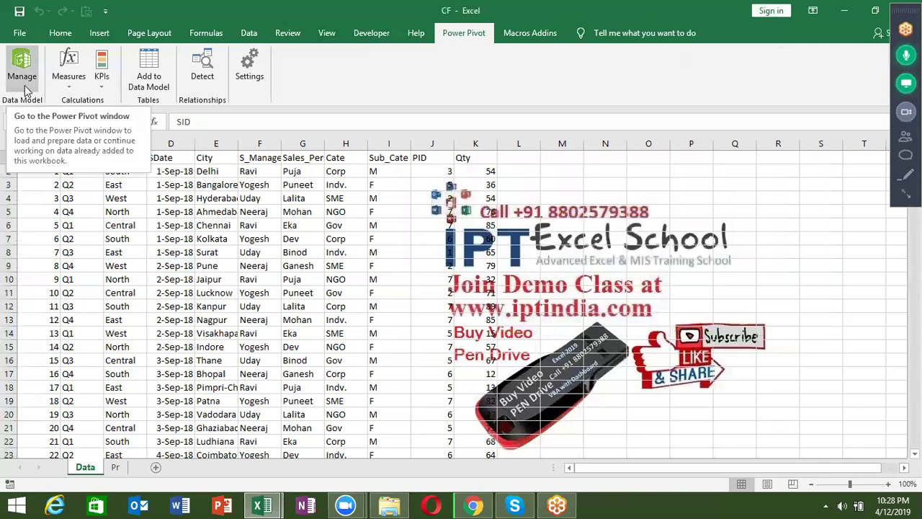
In the Power Pivot Manage window, delete the Range 1 table, then Alt+Tab back to Excel.
left_click(25, 87)
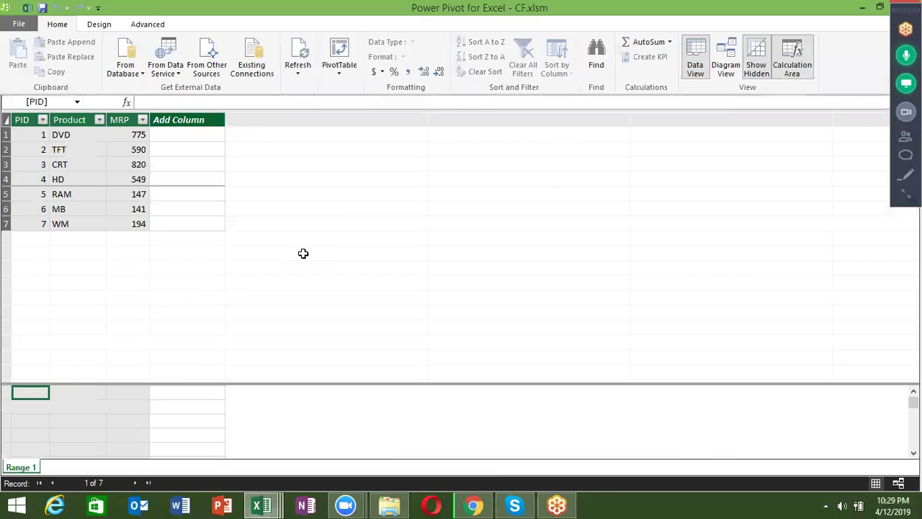
left_click(13, 468)
right_click(13, 469)
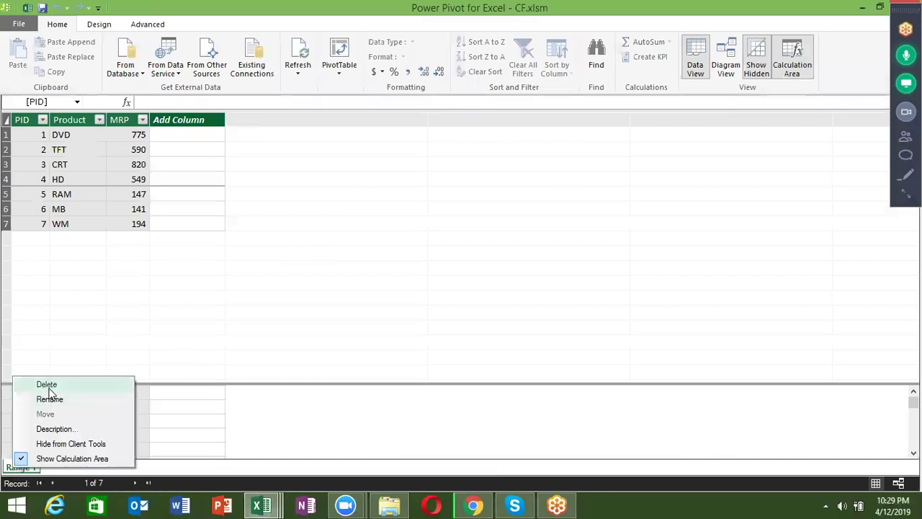
left_click(45, 382)
left_click(433, 268)
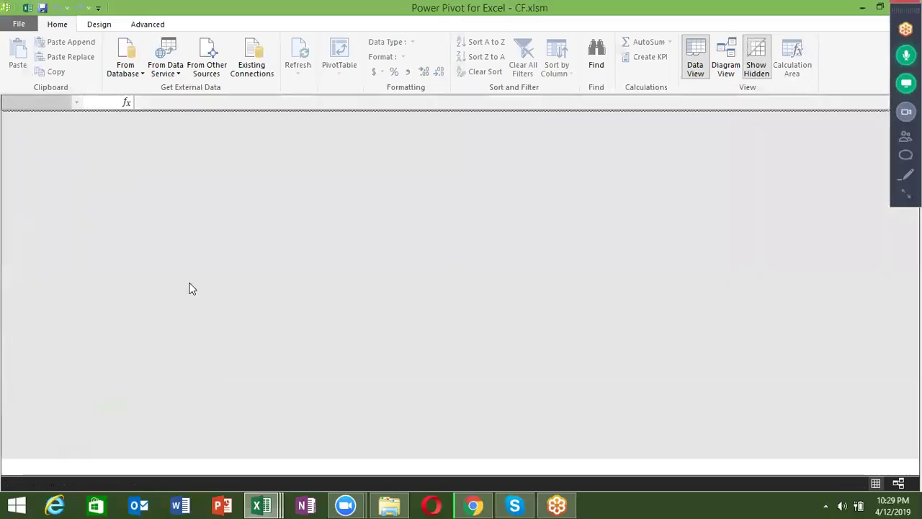
key("alt+Tab")
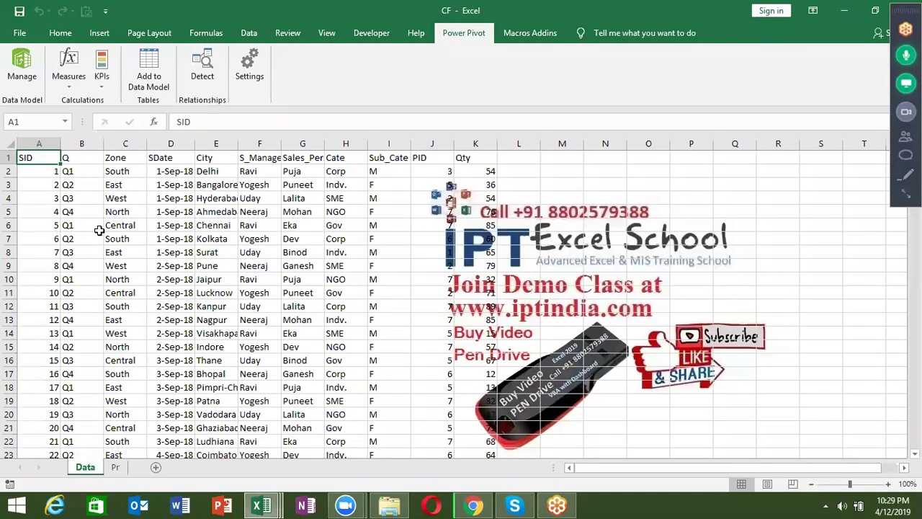
Select A1:K1784 and add it with headers to the Data Model as Table1.
key("ctrl+shift+Right")
key("ctrl+shift+Down")
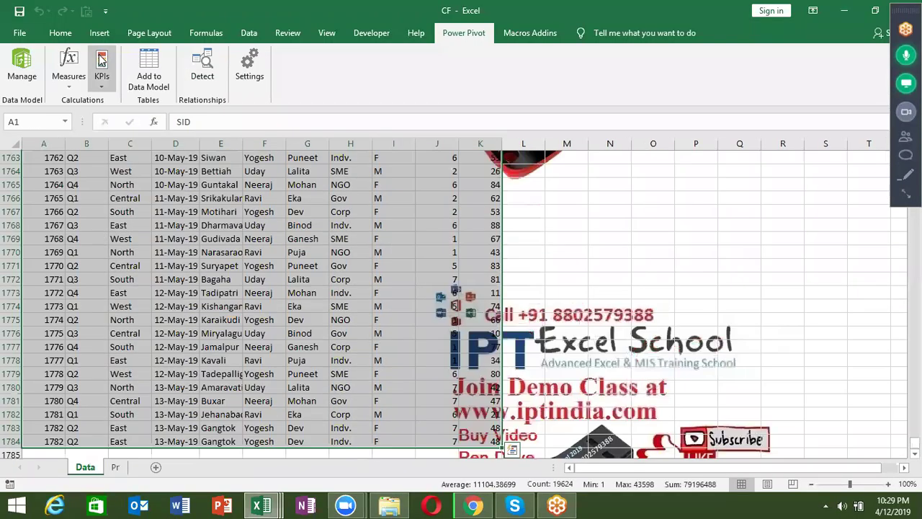
left_click(146, 88)
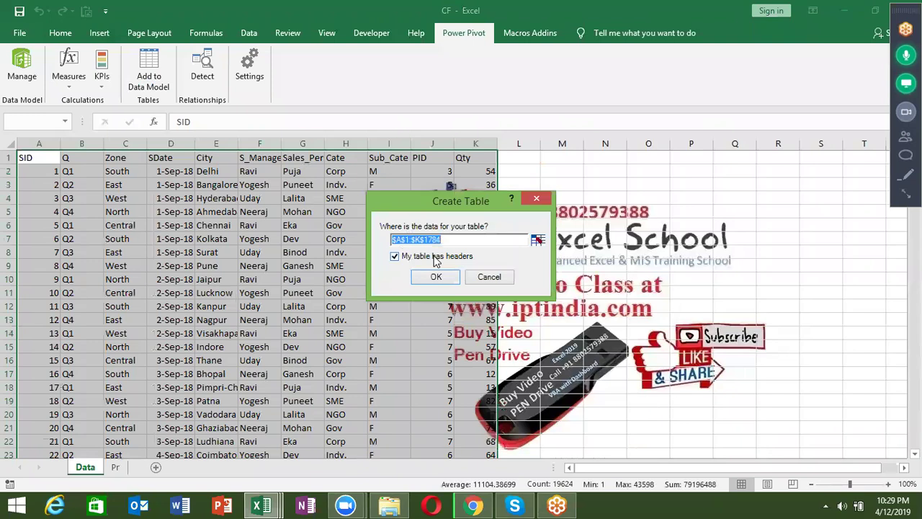
left_click(436, 278)
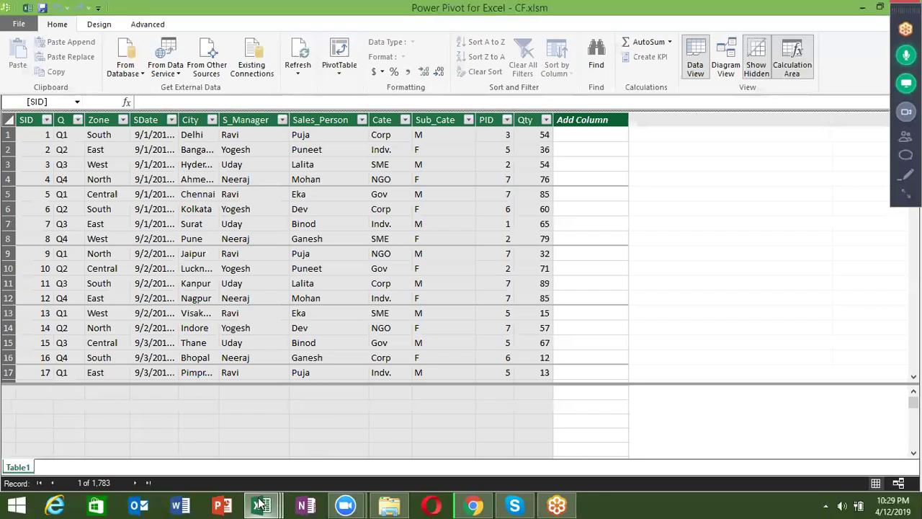
On the CF workbook's Pr sheet, add the $A$1:$C$8 product table with headers to the Data Model.
left_click(358, 456)
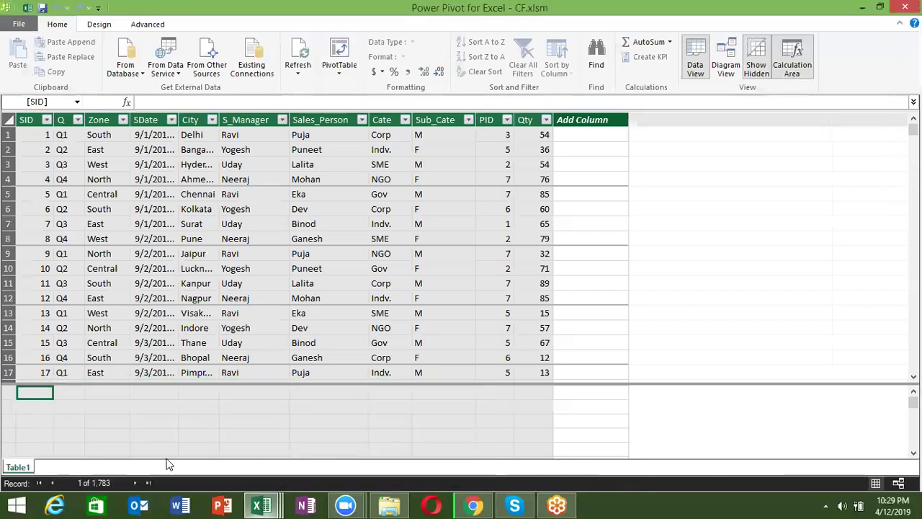
left_click(273, 502)
left_click(244, 473)
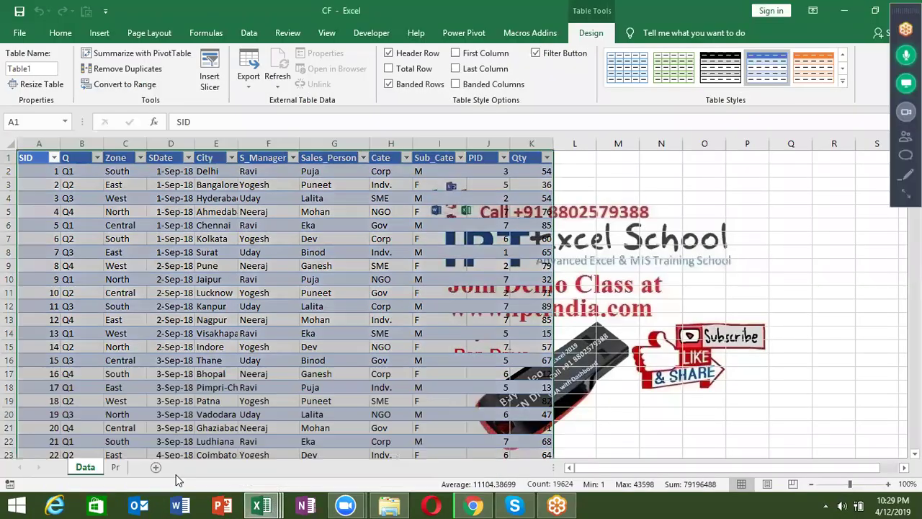
left_click(116, 467)
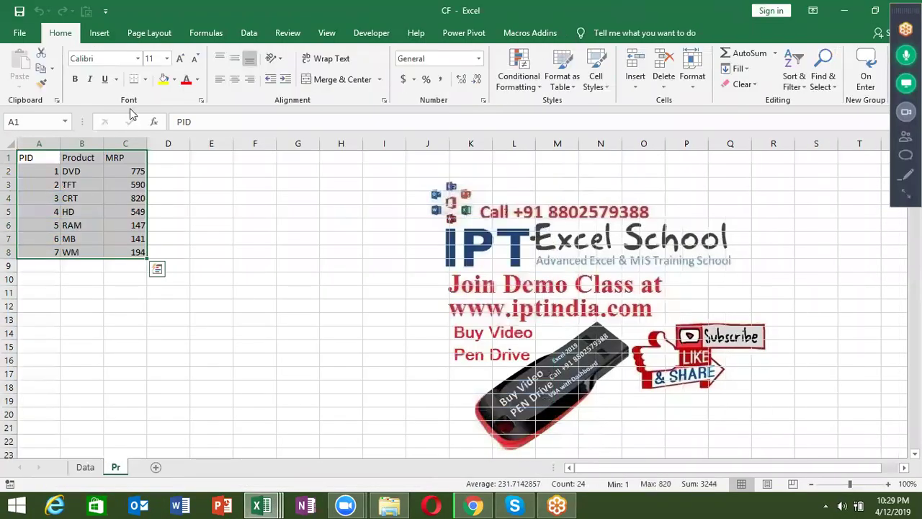
left_click(99, 34)
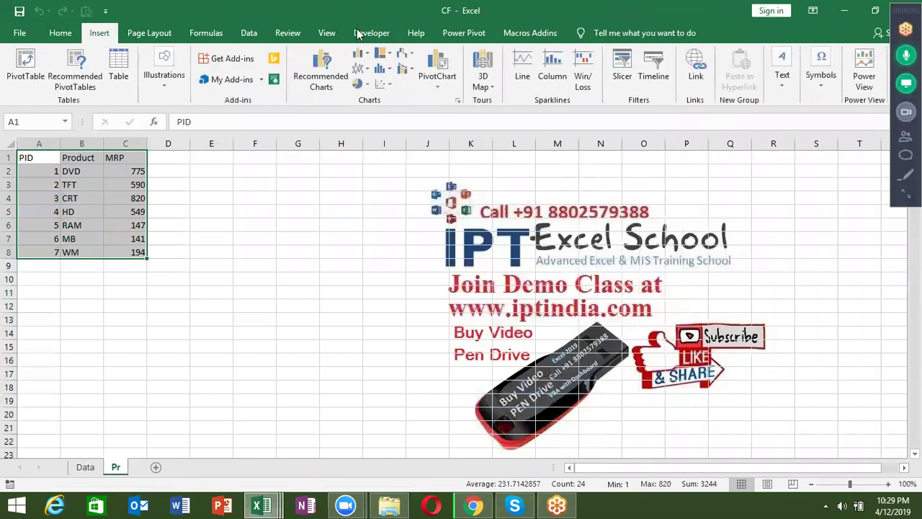
left_click(465, 32)
left_click(137, 82)
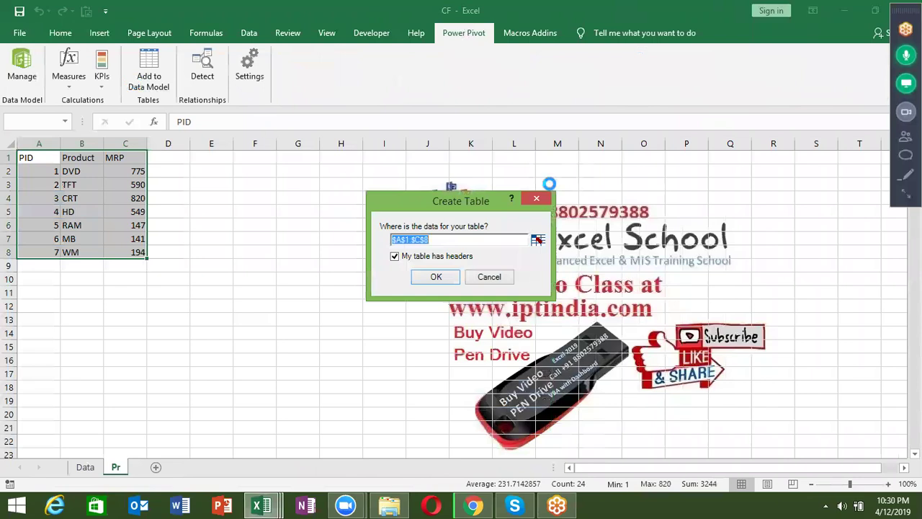
left_click(443, 276)
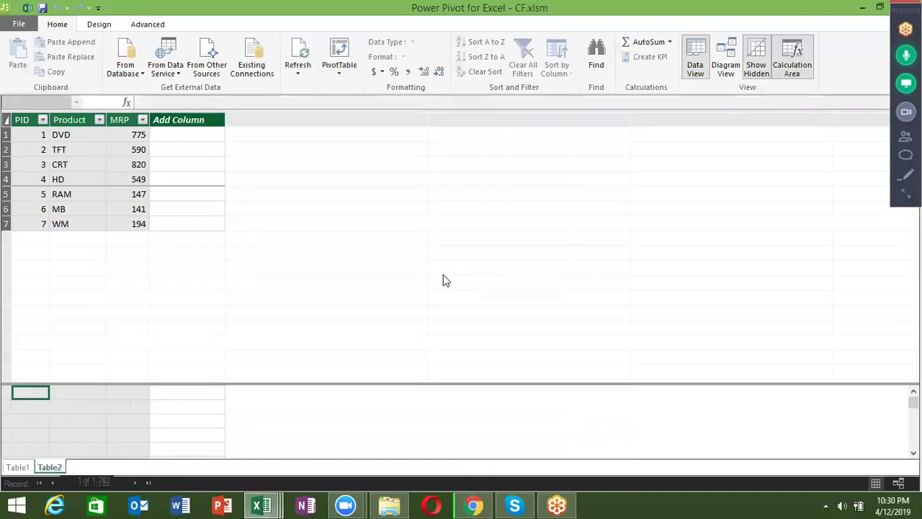
Review the Table1 sales and Table2 price grids, then switch to Diagram View.
left_click(17, 467)
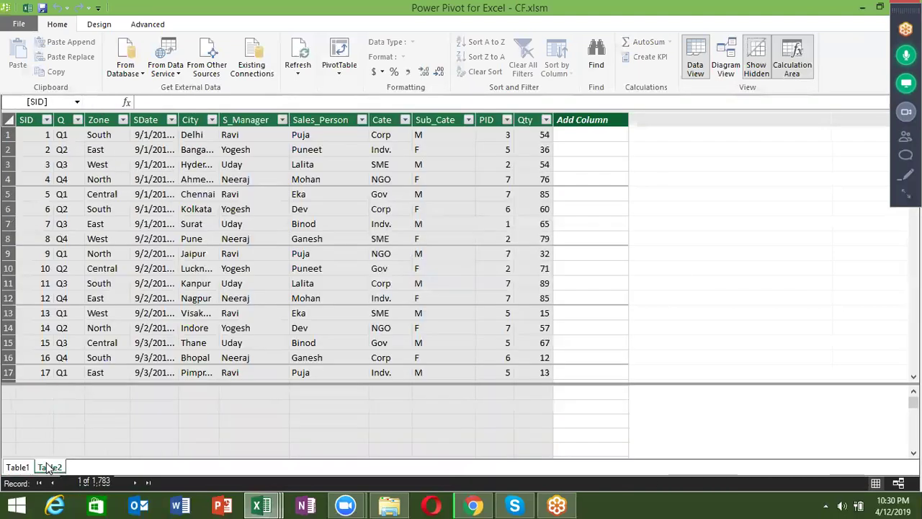
left_click(47, 466)
left_click(24, 468)
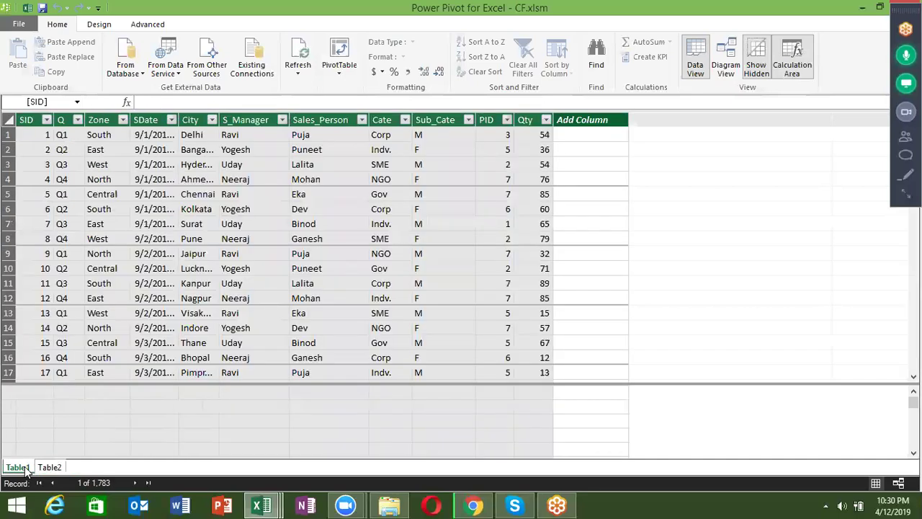
left_click(40, 467)
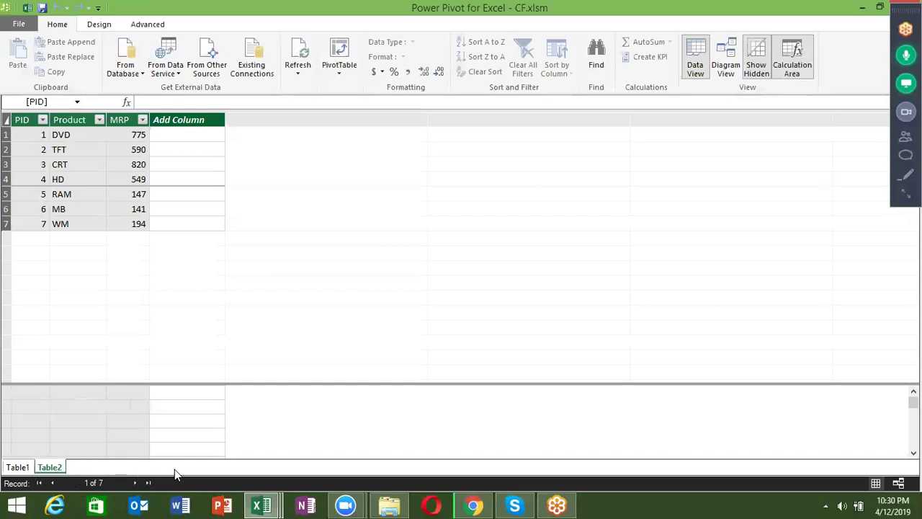
left_click(729, 72)
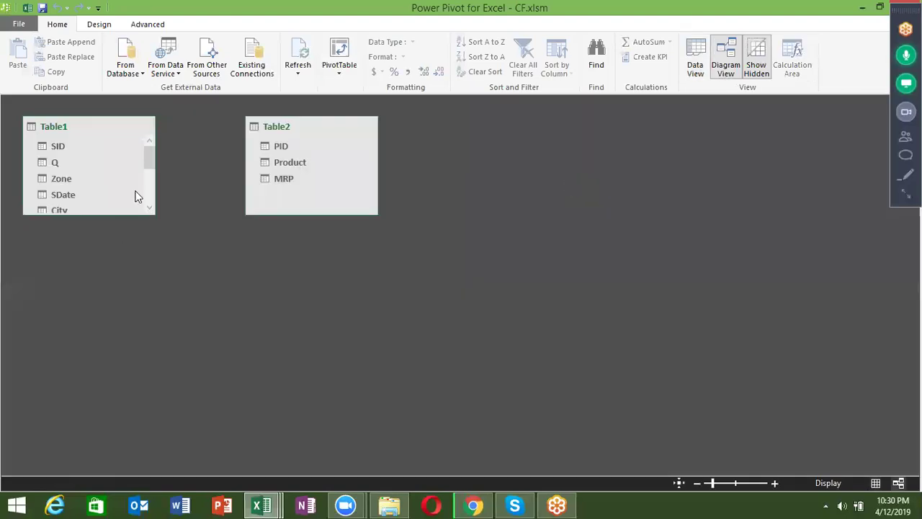
Drag Table1's PID onto Table2's PID to relate them, then return to Data View.
mouse_move(149, 157)
left_click_drag(150, 170, 149, 170)
left_click_drag(149, 170, 144, 196)
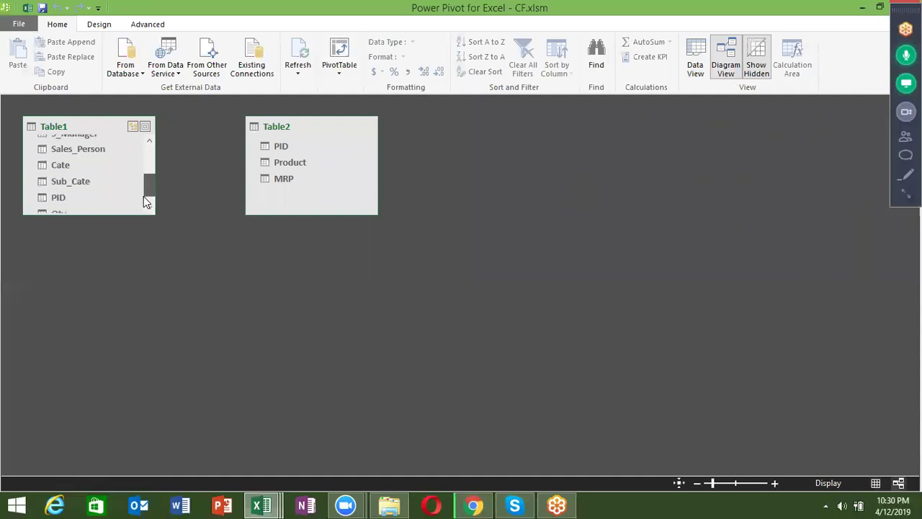
left_click(82, 193)
mouse_move(89, 187)
left_mouse_down()
mouse_move(234, 173)
mouse_move(278, 148)
left_mouse_up()
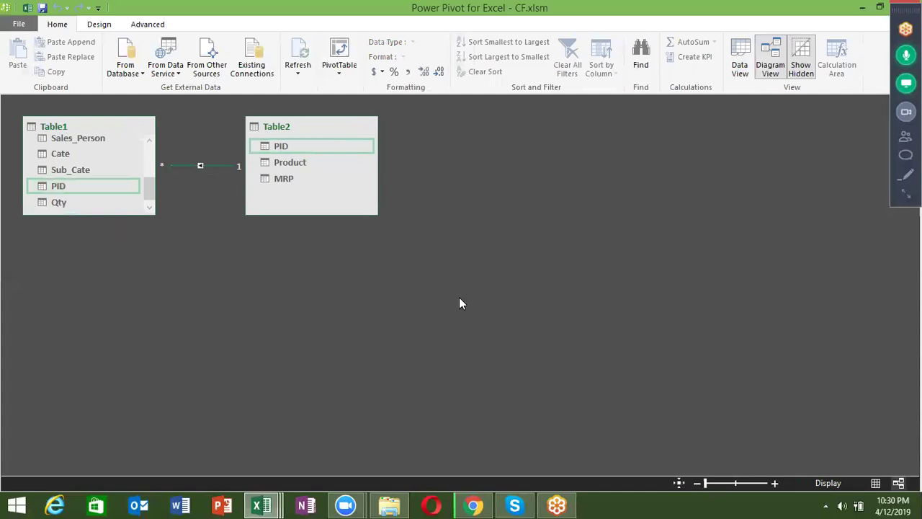
left_click(739, 68)
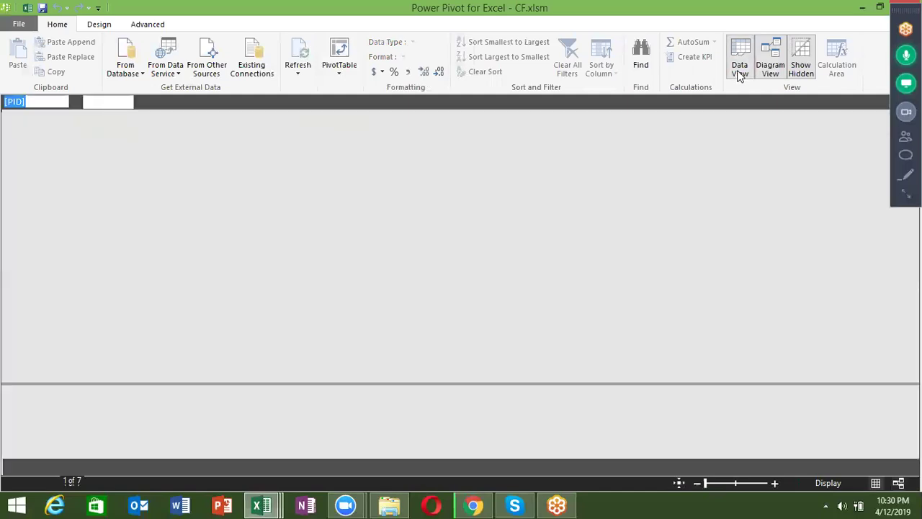
Show Table1's 1,783 sales records, SID through Qty, in the grid.
left_click(31, 467)
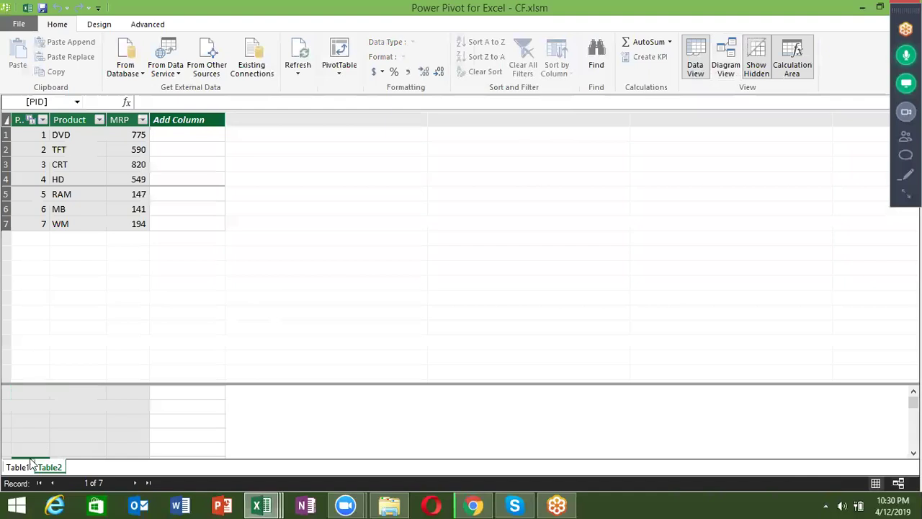
left_click(30, 467)
left_click(18, 467)
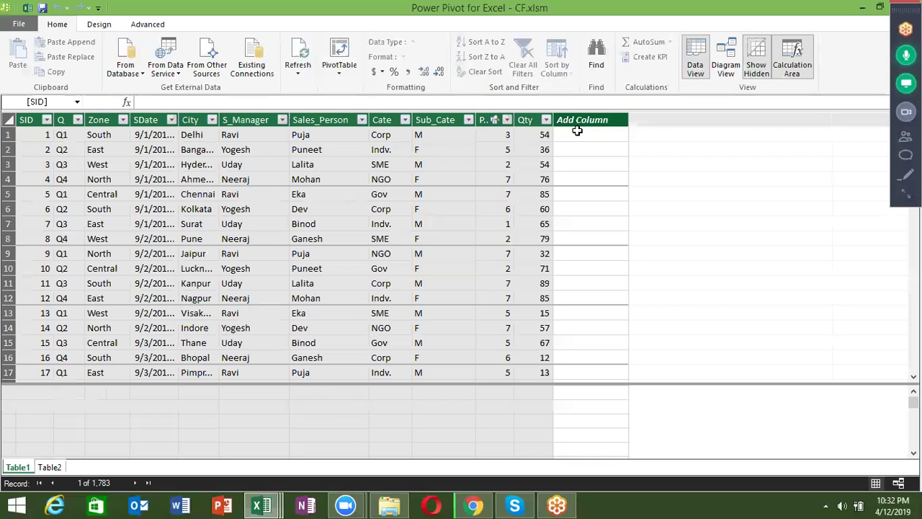
Name the new column MRP and fill it with =RELATED(Table2[MRP]).
left_click(580, 119)
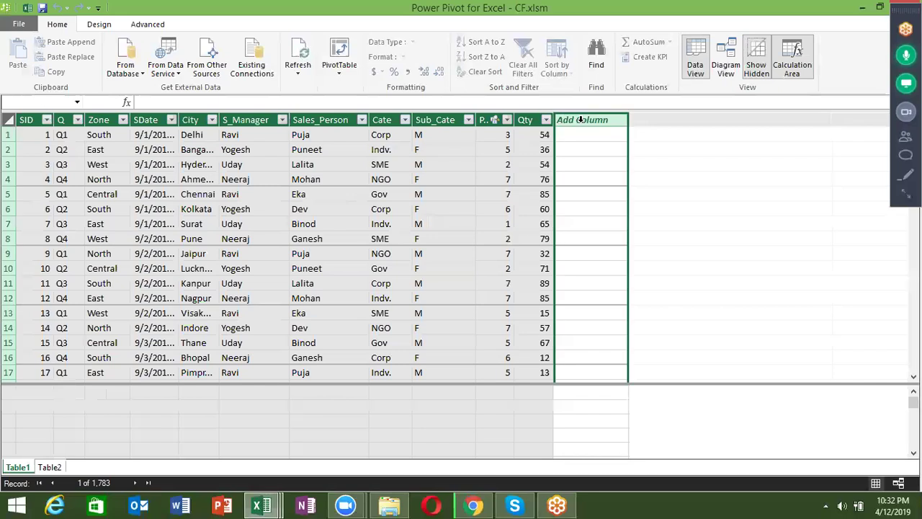
double_click(580, 120)
type("MT")
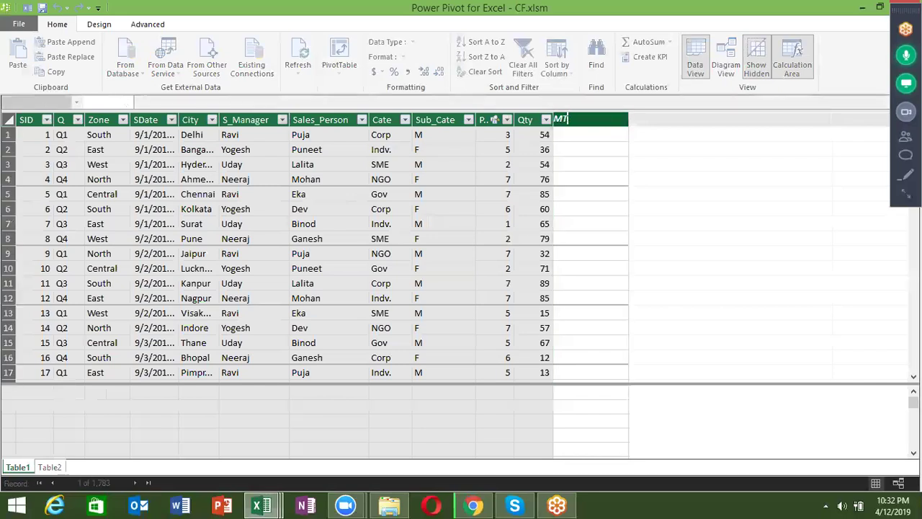
type("R")
key("BackSpace")
key("BackSpace")
type("RP")
key("Return")
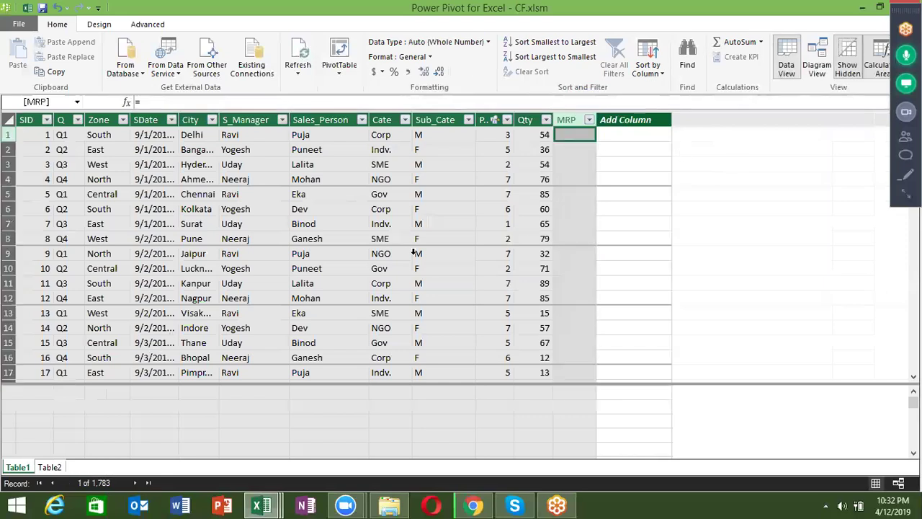
type("re")
key("Tab")
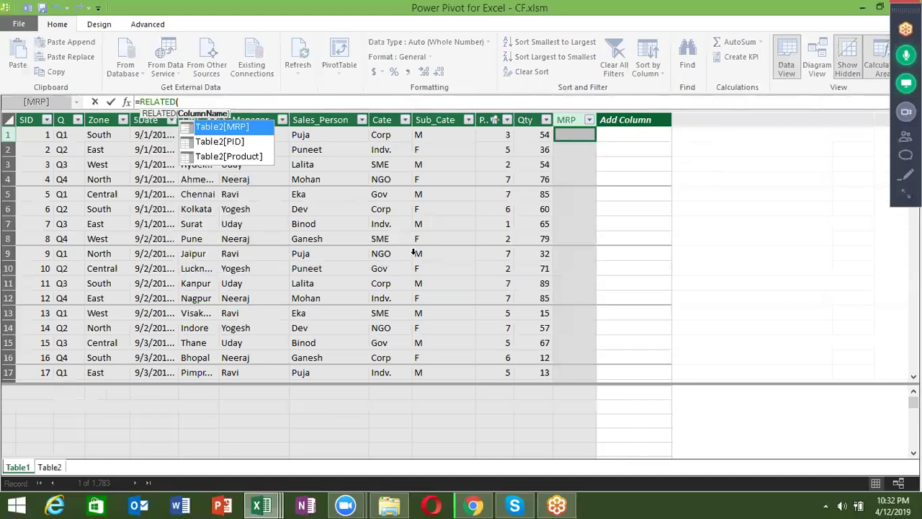
key("Tab")
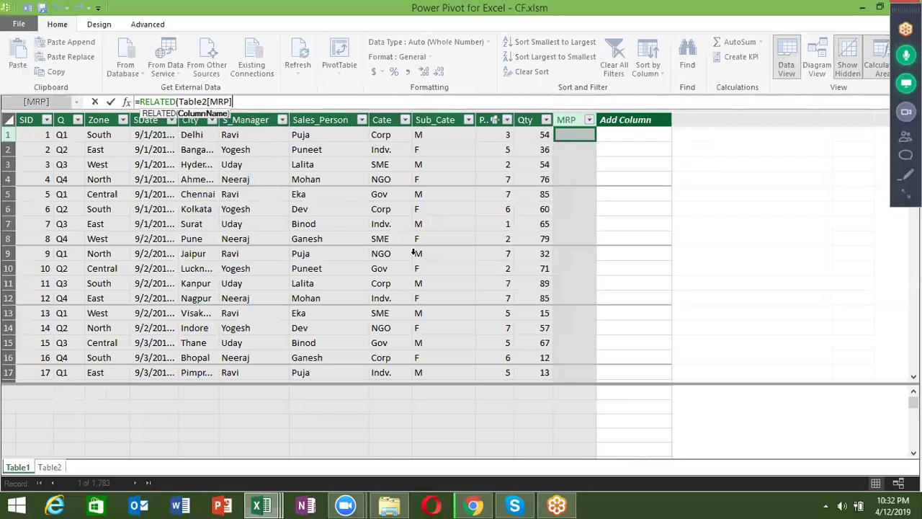
type(")")
key("Return")
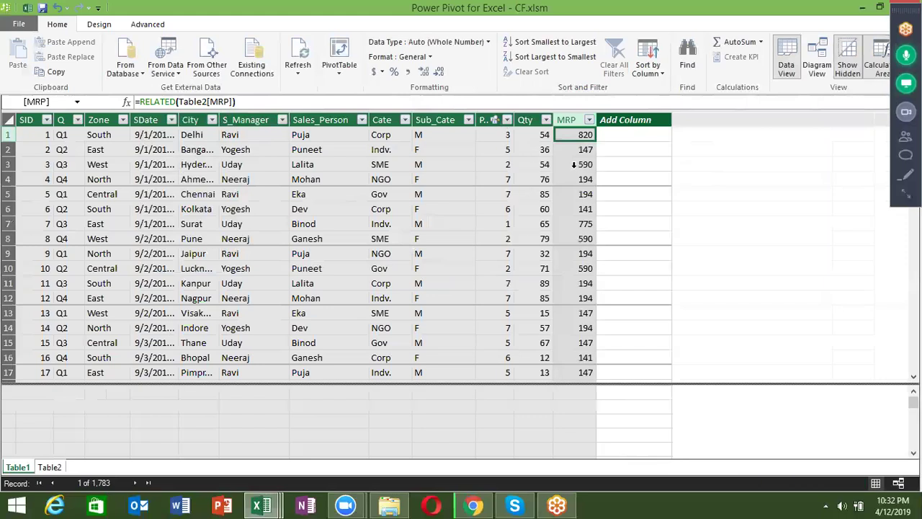
Clear the default header name of the next Add Column.
left_click(625, 119)
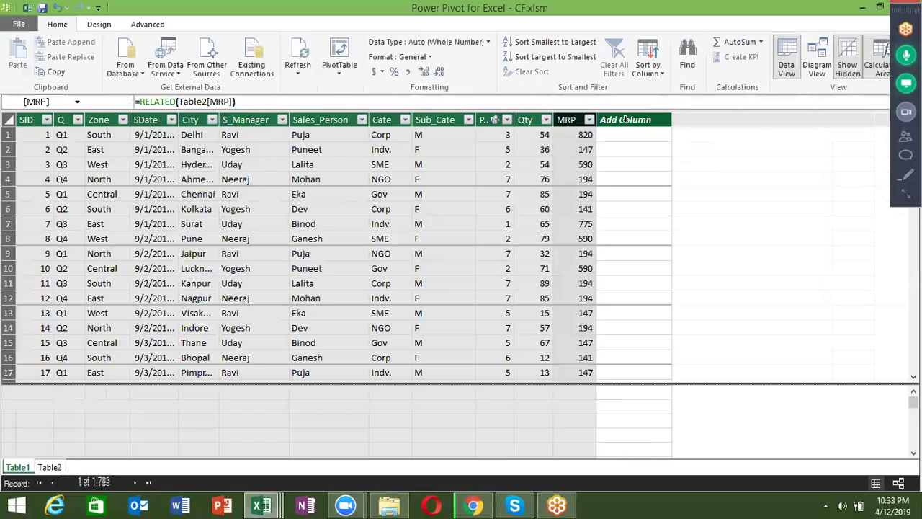
double_click(624, 119)
double_click(648, 120)
key("BackSpace")
key("BackSpace")
key("BackSpace")
key("BackSpace")
key("BackSpace")
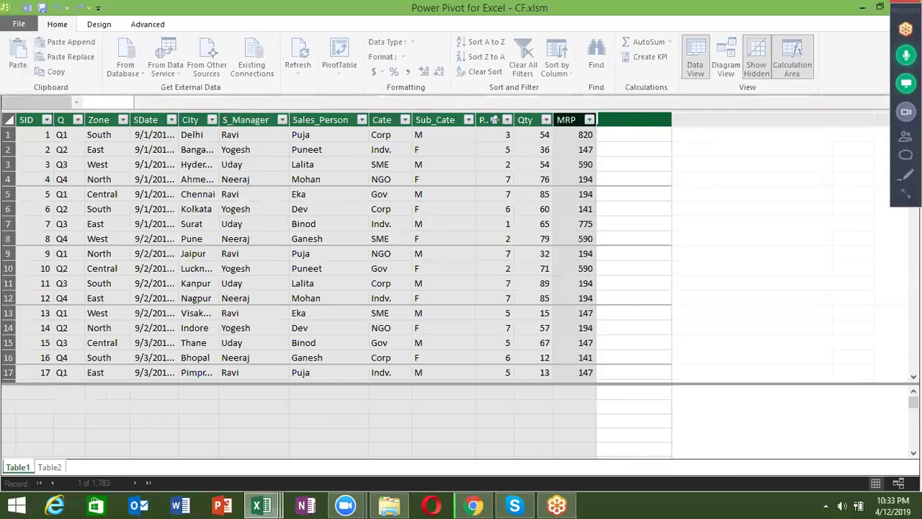
Name the new column Amt and fill it with the formula =[Qty]*[MRP].
type("Amt")
key("Return")
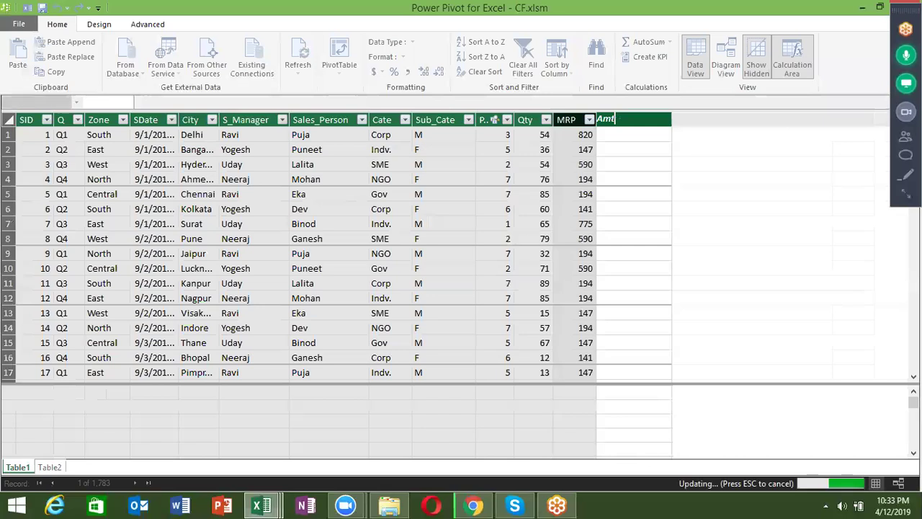
left_click(609, 135)
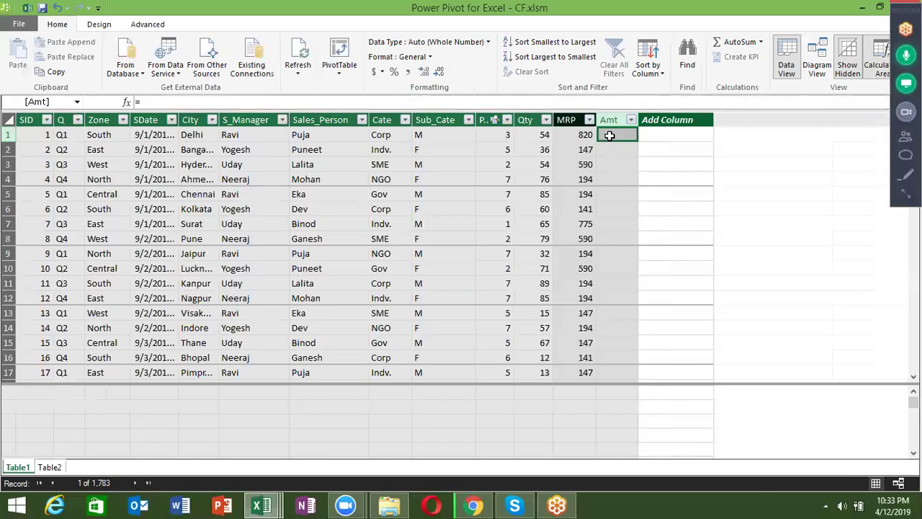
type("=")
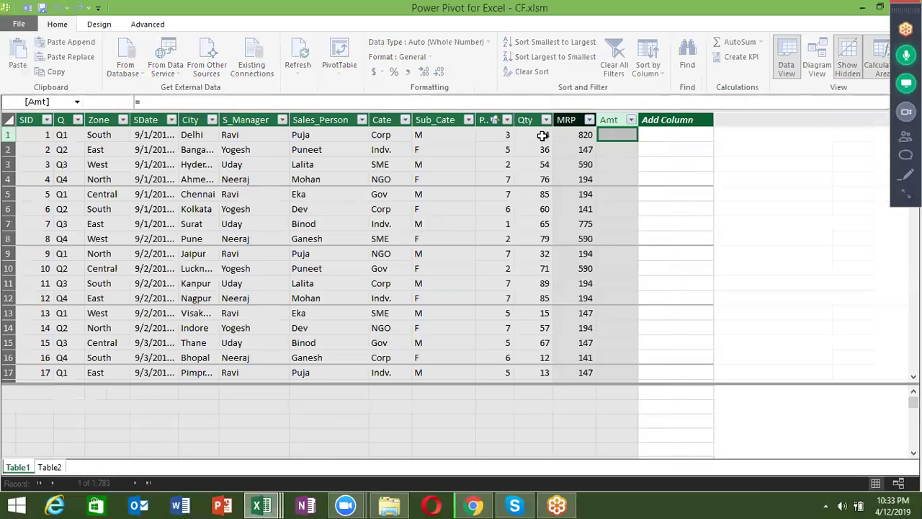
left_click(610, 128)
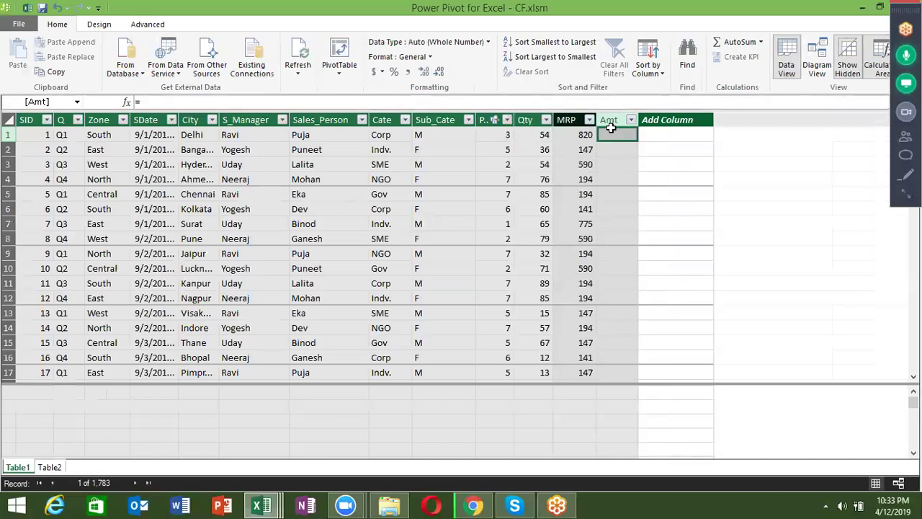
type("=")
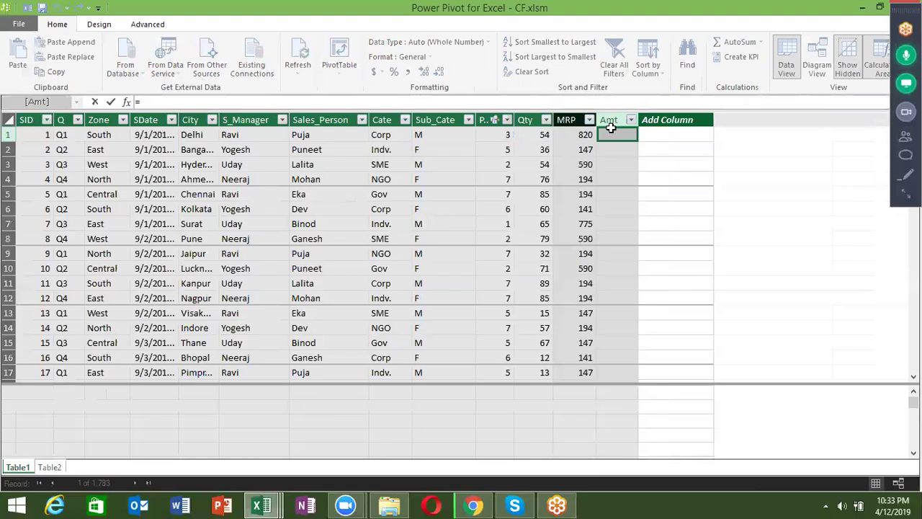
type("qry")
key("BackSpace")
key("BackSpace")
key("Down")
key("Tab")
type("*mr")
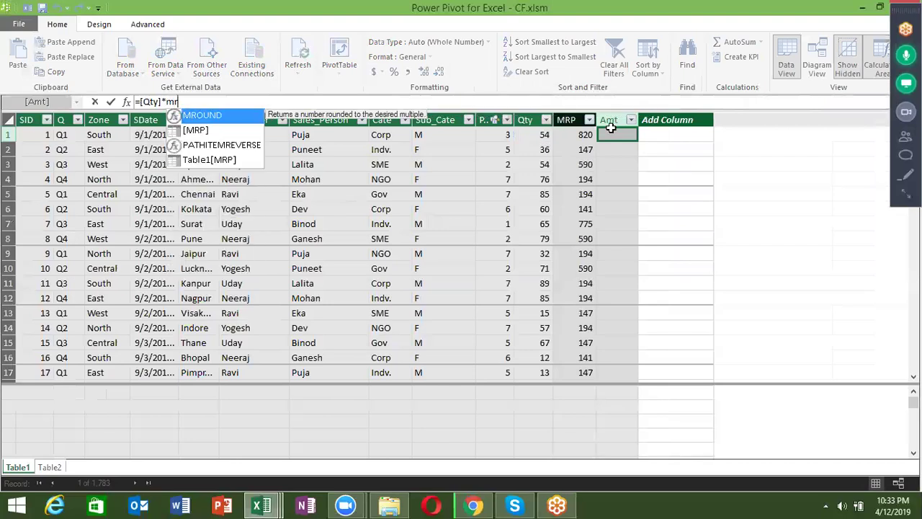
type("p")
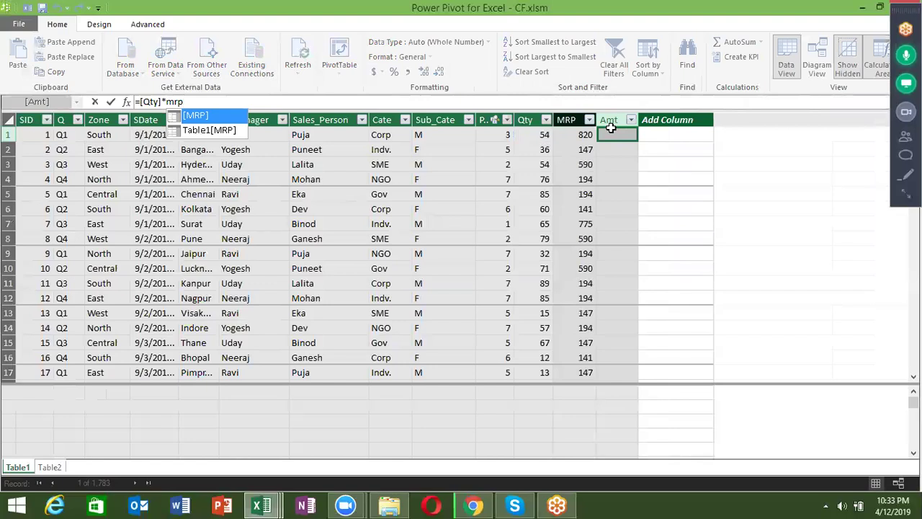
key("Tab")
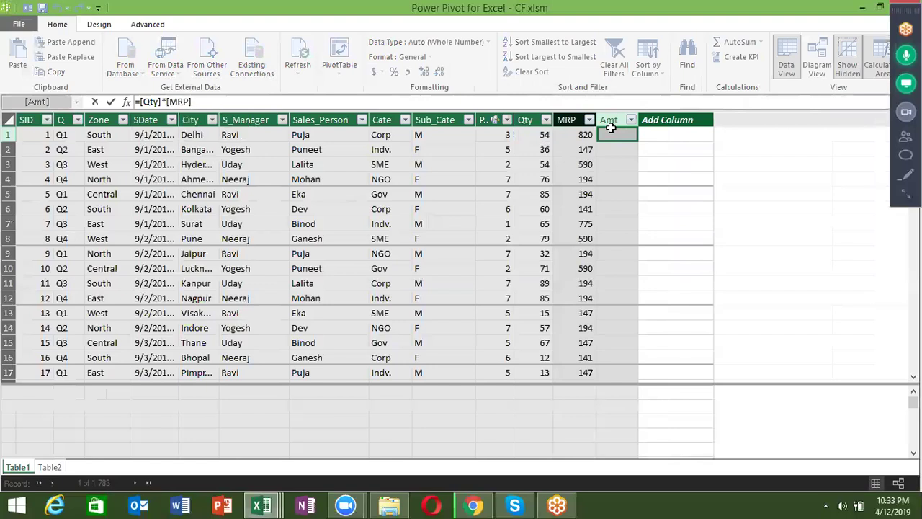
key("Return")
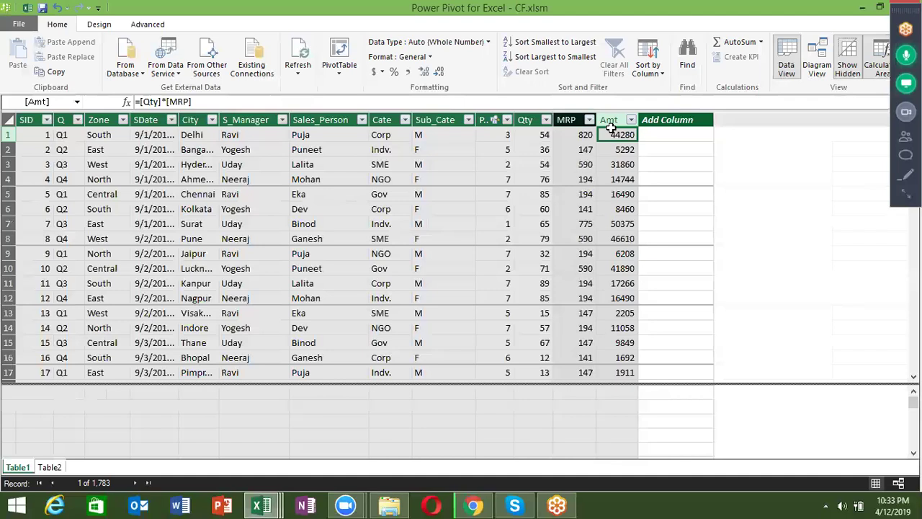
Create a PivotTable from the model on a new worksheet and add Sum of Amt to Values.
left_click(345, 58)
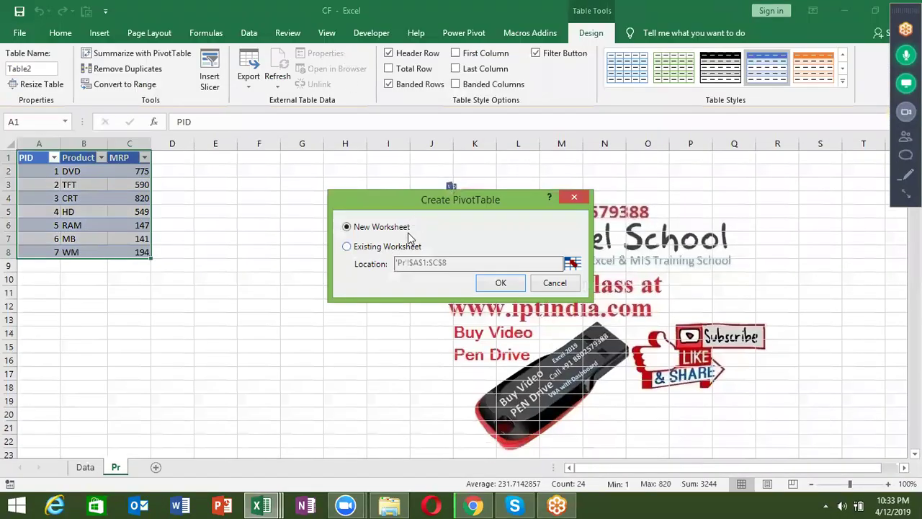
left_click(486, 282)
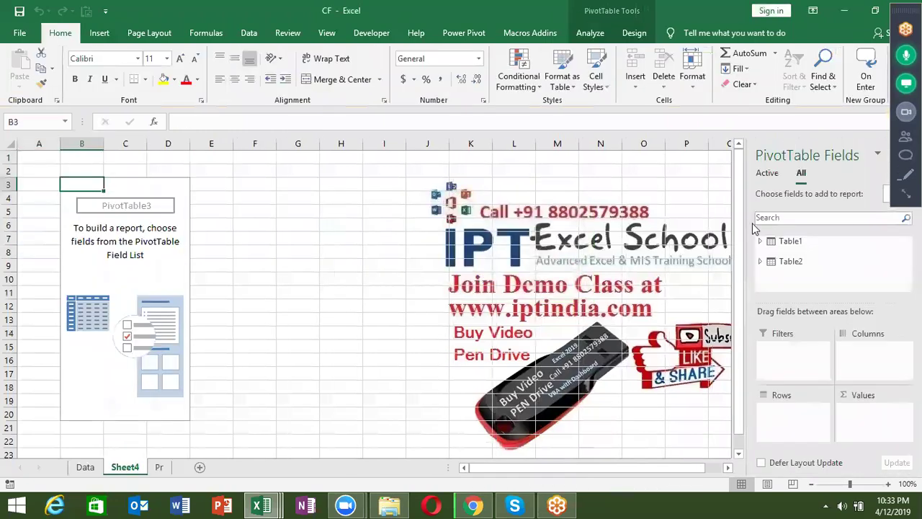
left_click(761, 242)
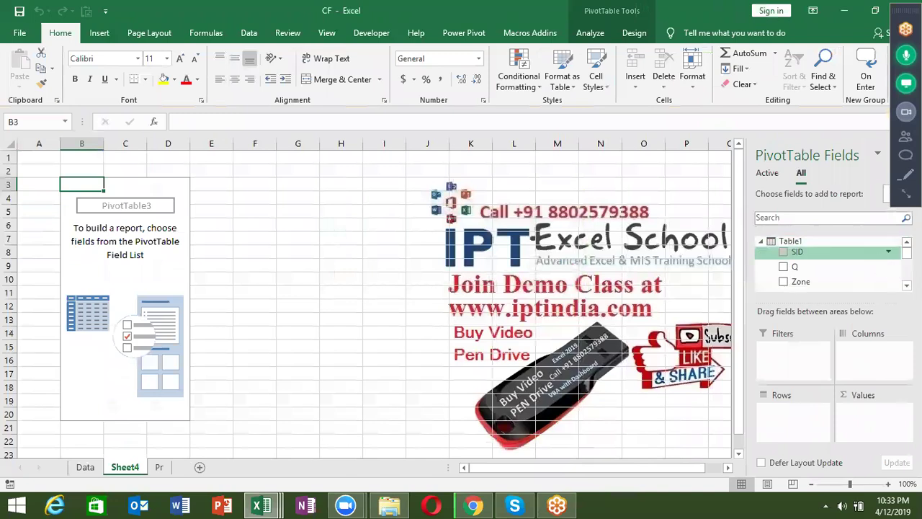
scroll(829, 263, "down", 1)
scroll(828, 263, "down", 3)
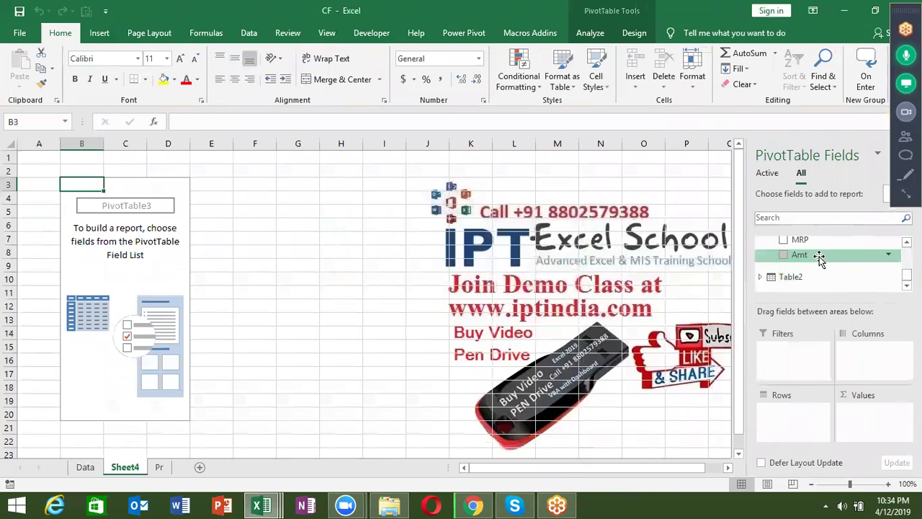
left_click_drag(819, 255, 862, 410)
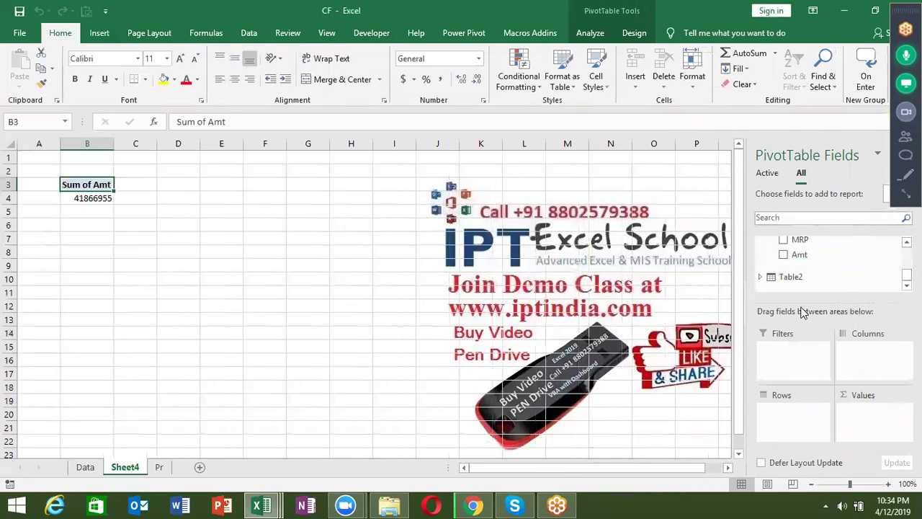
Add Table2's Product field to the PivotTable rows.
left_click(760, 276)
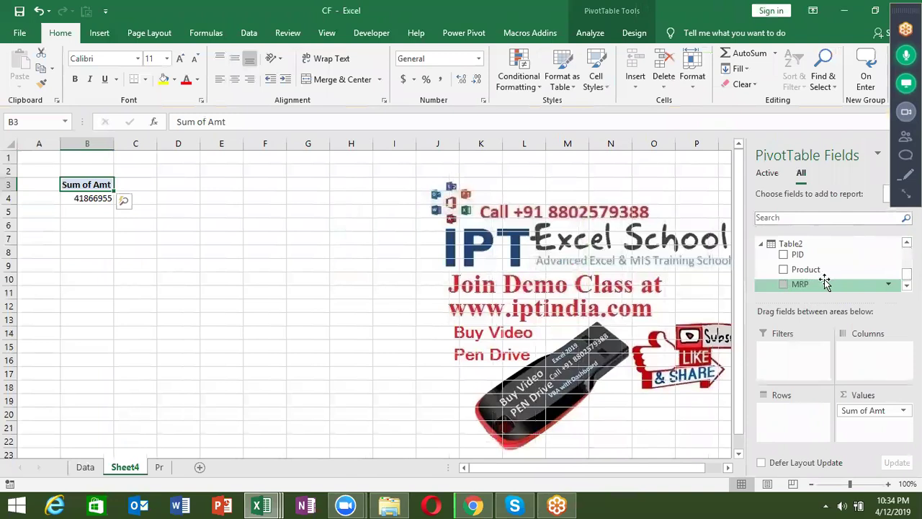
left_click_drag(832, 272, 793, 421)
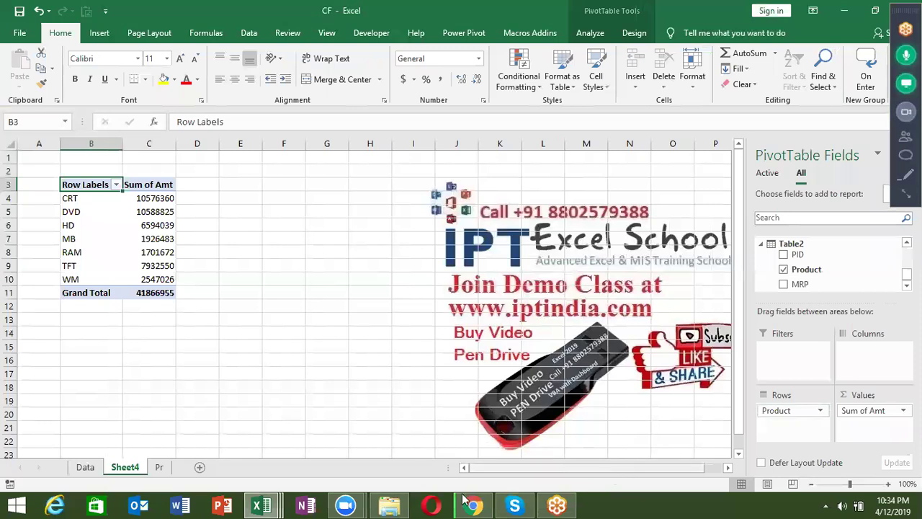
left_click(260, 506)
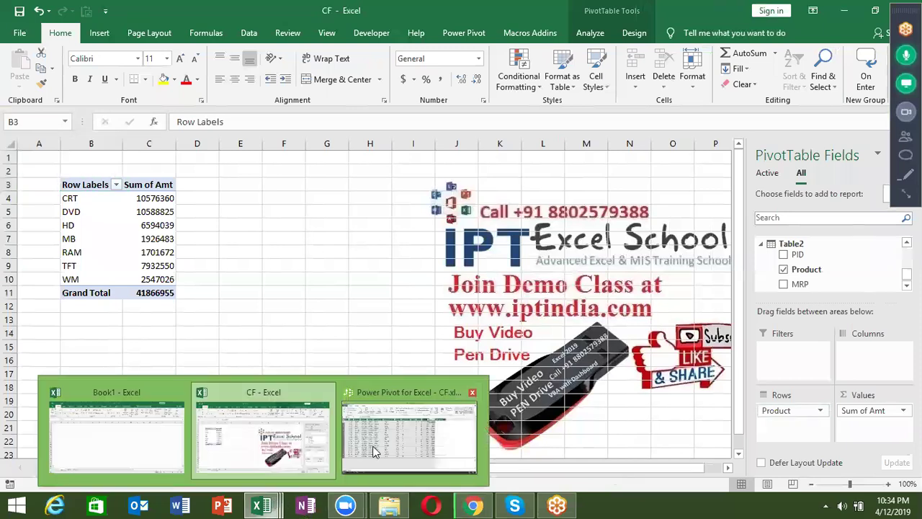
Return to Power Pivot's Table1 with its MRP and Amt columns and show the Design commands.
left_click(374, 451)
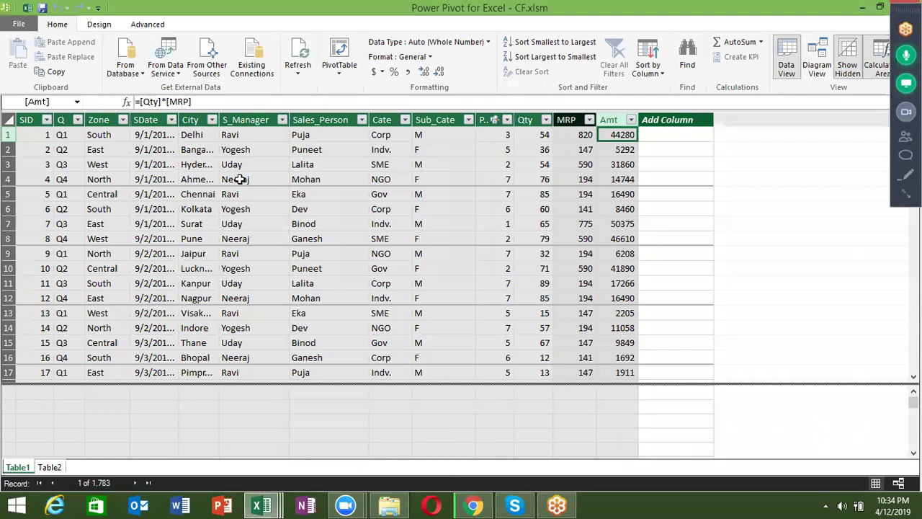
left_click(364, 178)
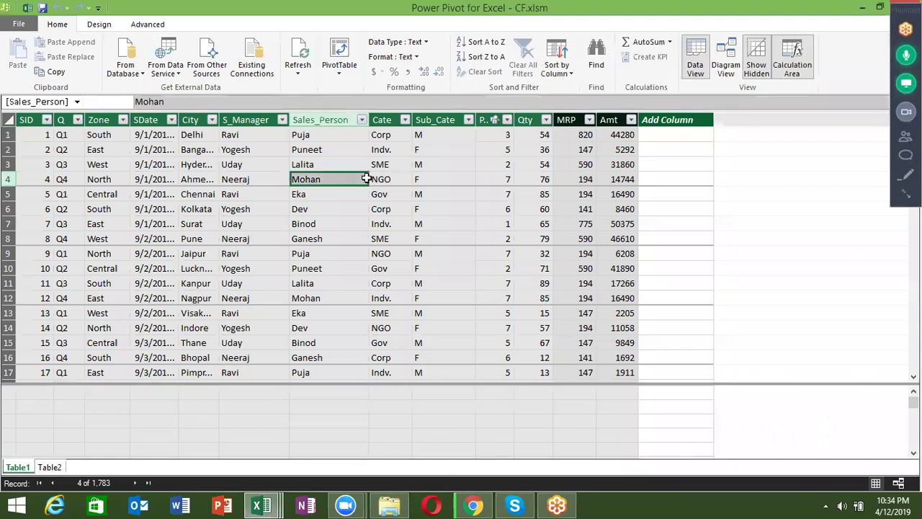
left_click(249, 162)
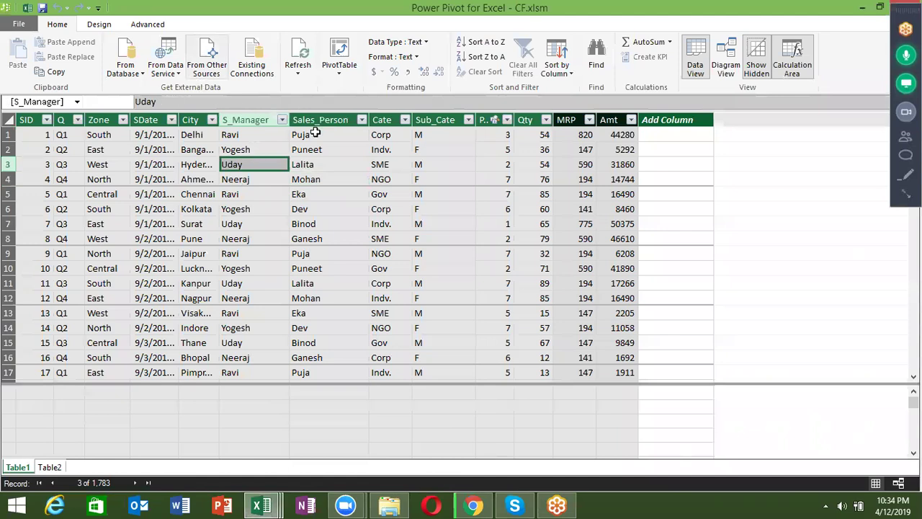
left_click(171, 72)
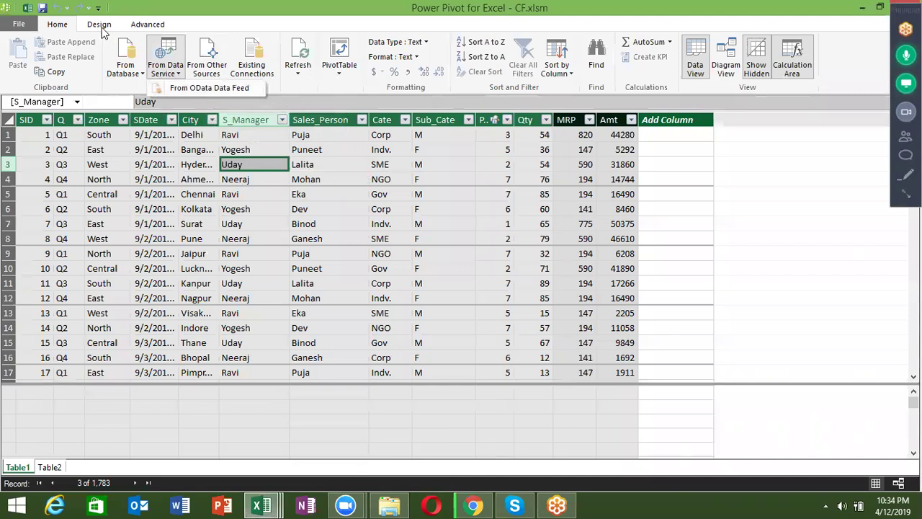
left_click(102, 30)
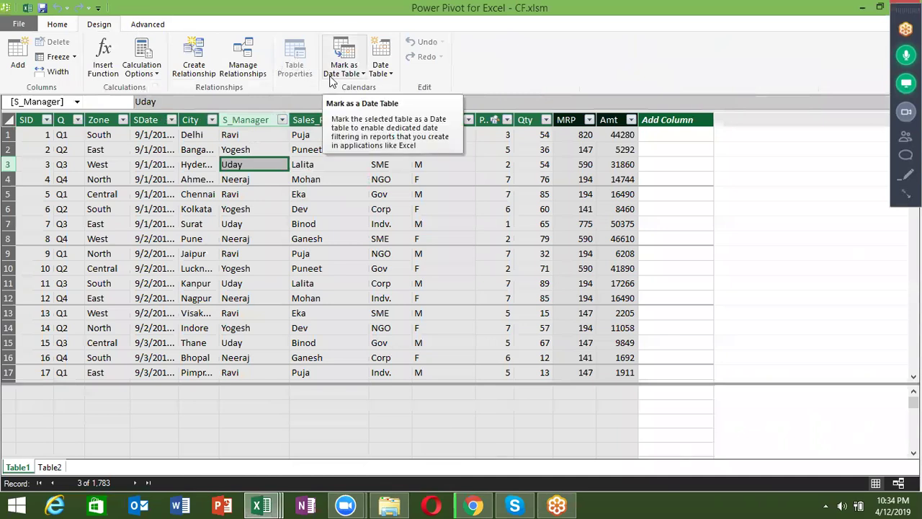
left_click(333, 78)
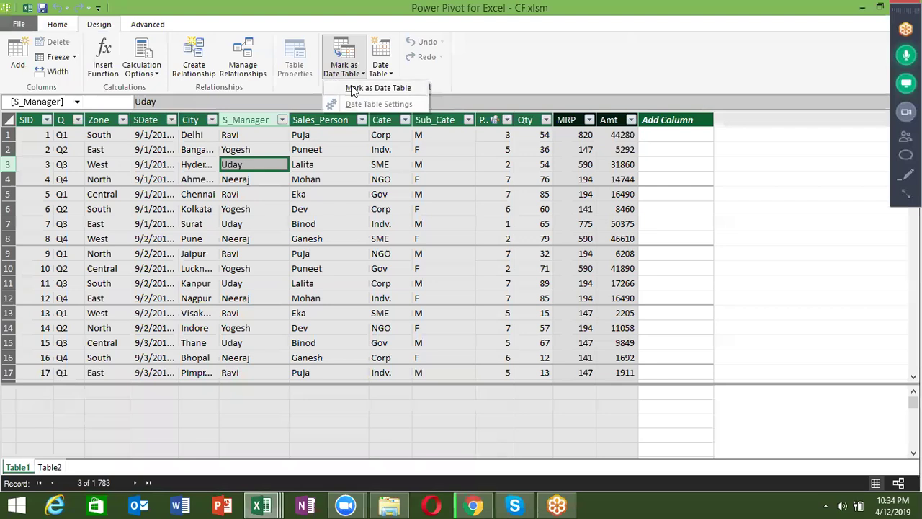
left_click(353, 88)
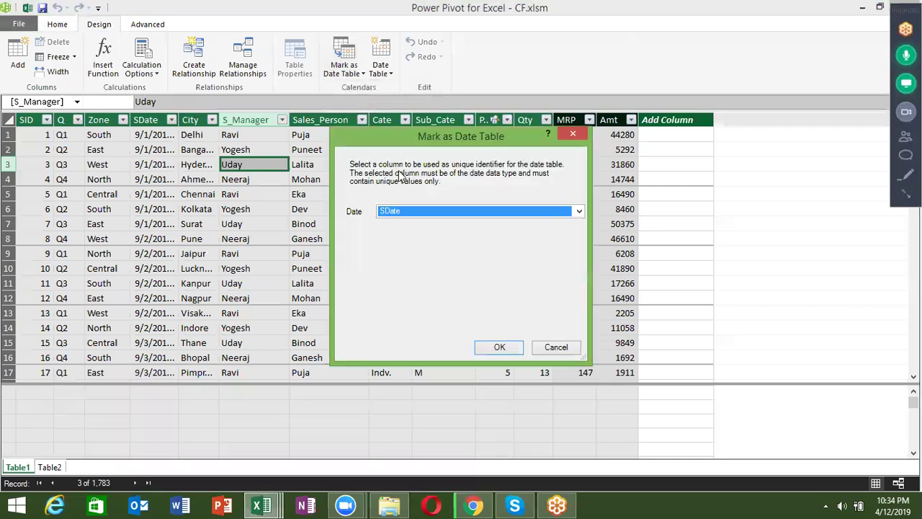
left_click(496, 349)
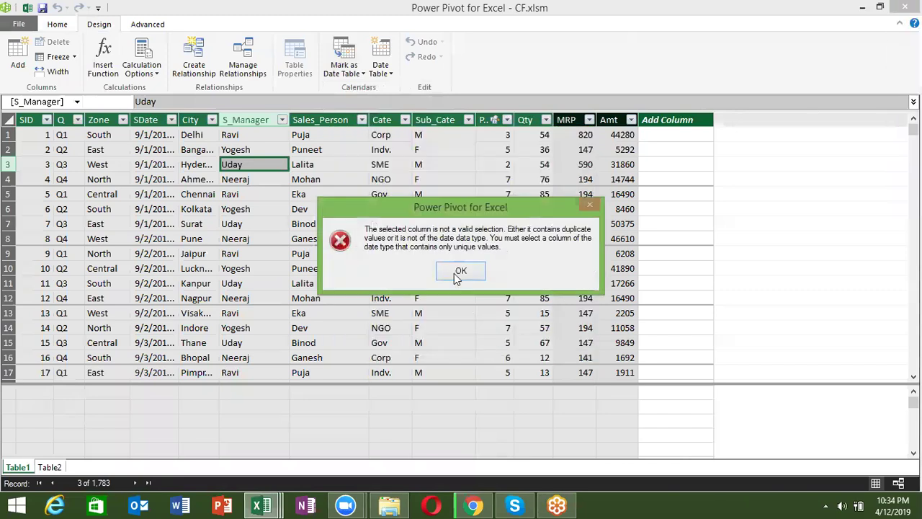
left_click(458, 271)
left_click(354, 193)
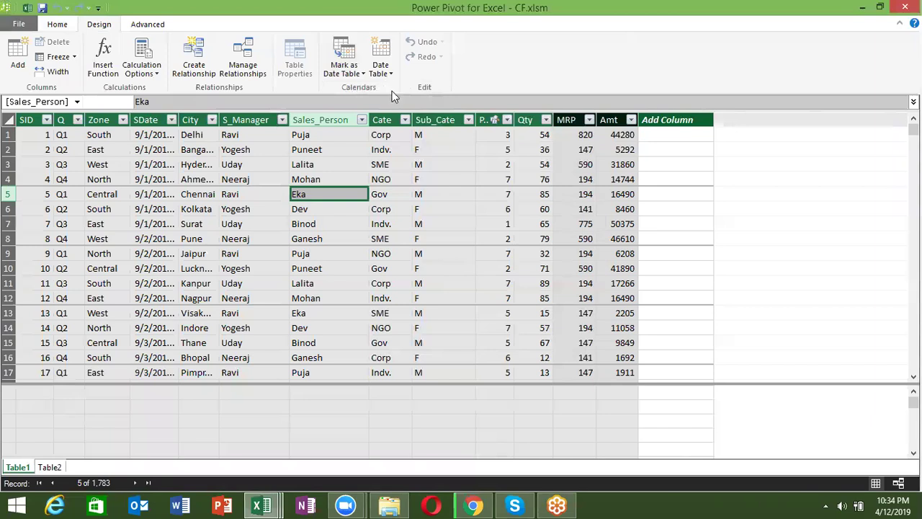
left_click(446, 161)
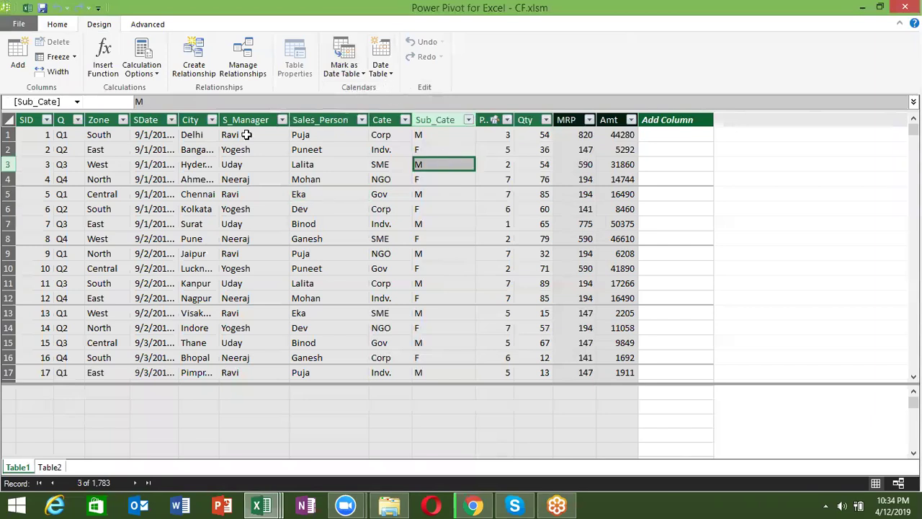
left_click(155, 119)
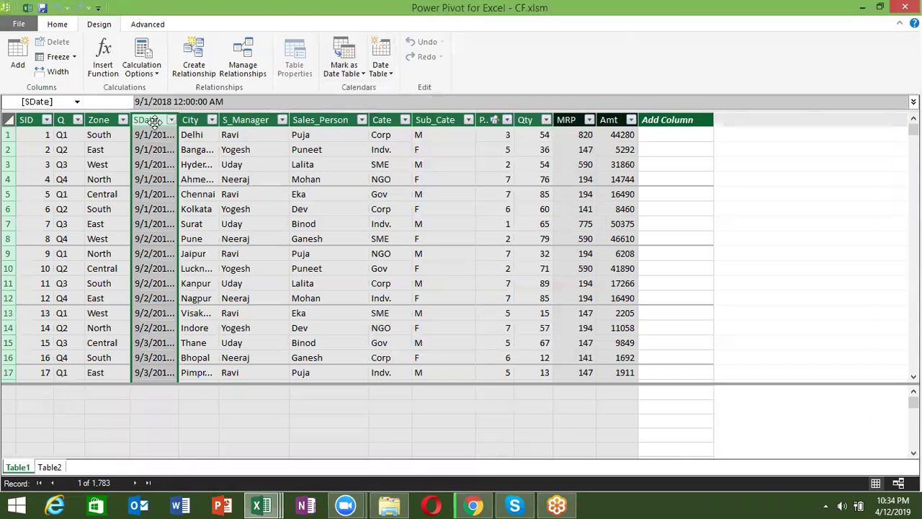
left_click(349, 60)
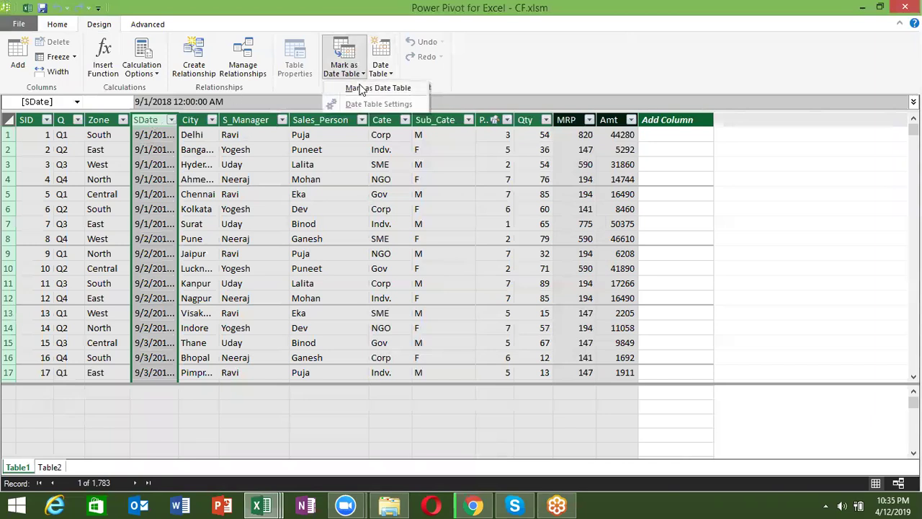
left_click(357, 87)
left_click(498, 346)
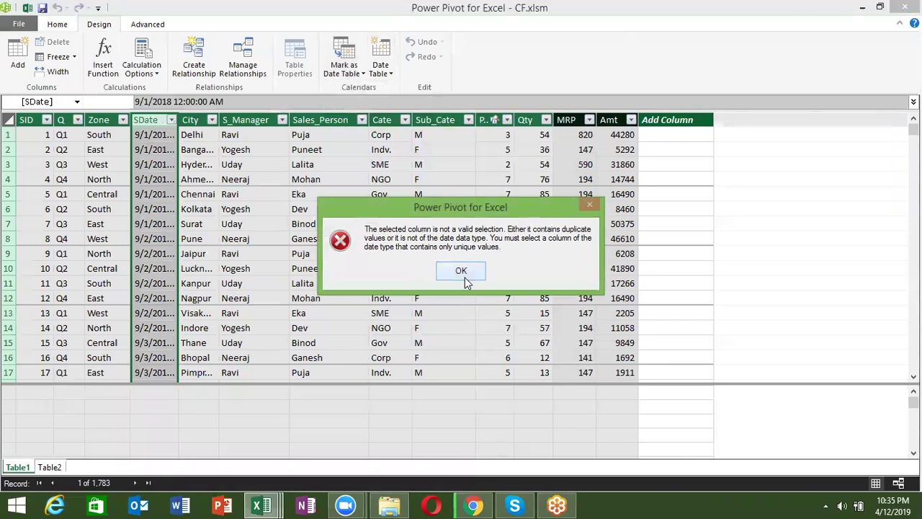
left_click(465, 278)
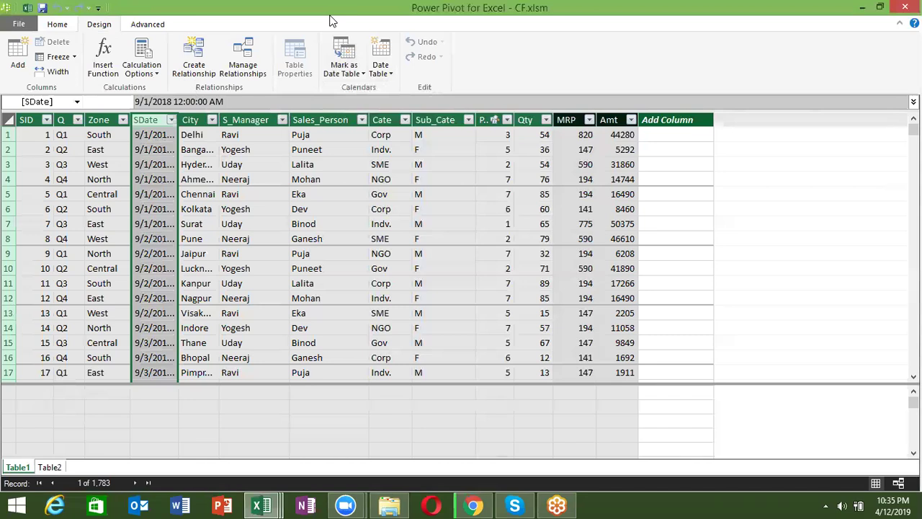
Close the Power Pivot window, deselect the PivotTable, and minimise everything with Win+D.
double_click(353, 9)
left_click(353, 9)
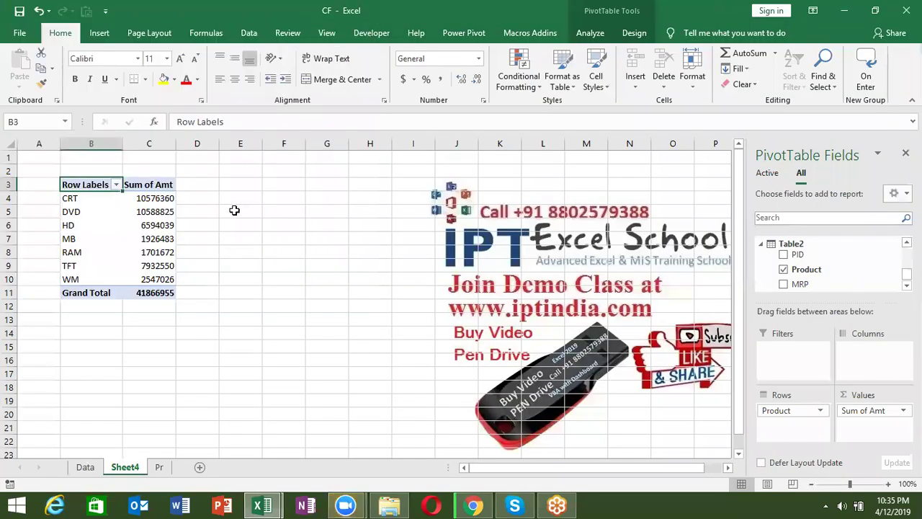
left_click(245, 194)
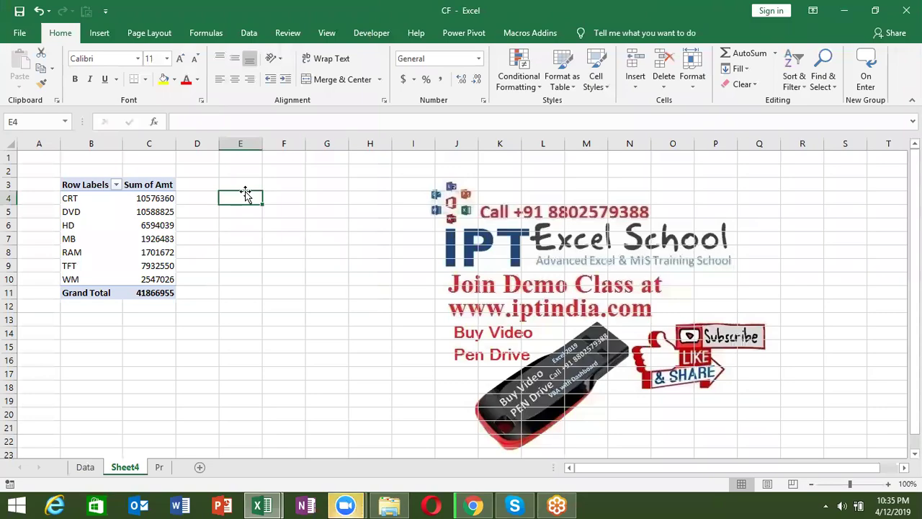
key("super+d")
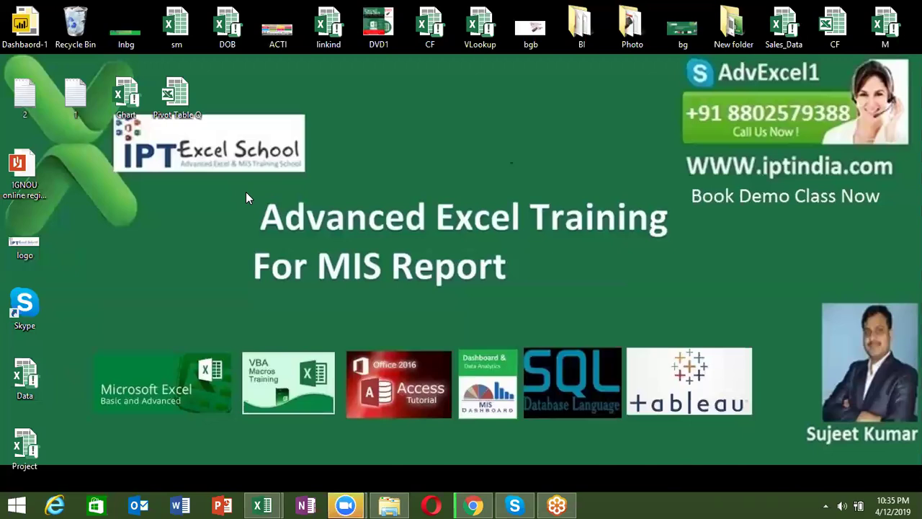
left_click(564, 504)
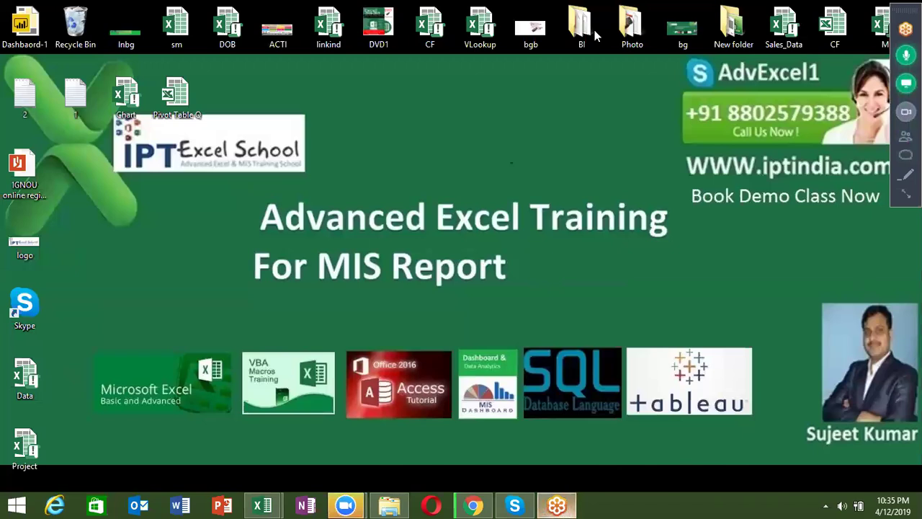